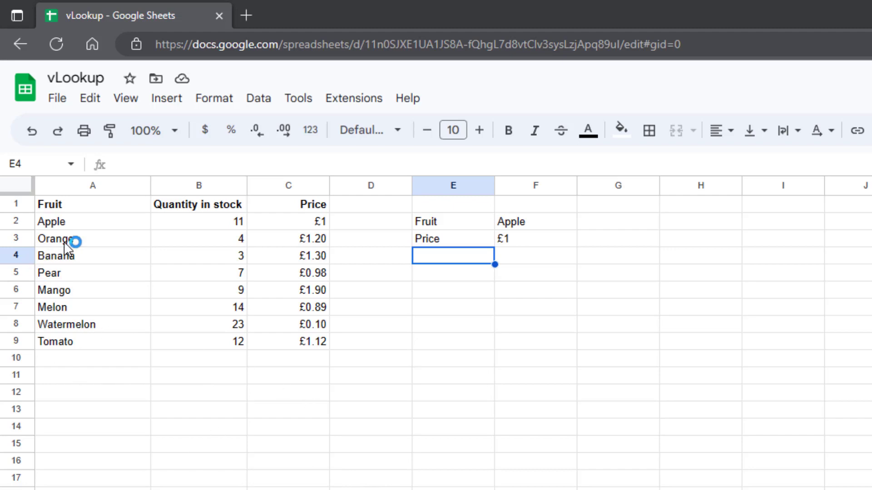
Examine the Apple entry in the fruit table and the existing price lookup formula in cell F3
{"action": "left_click", "coordinate": [68, 224]}
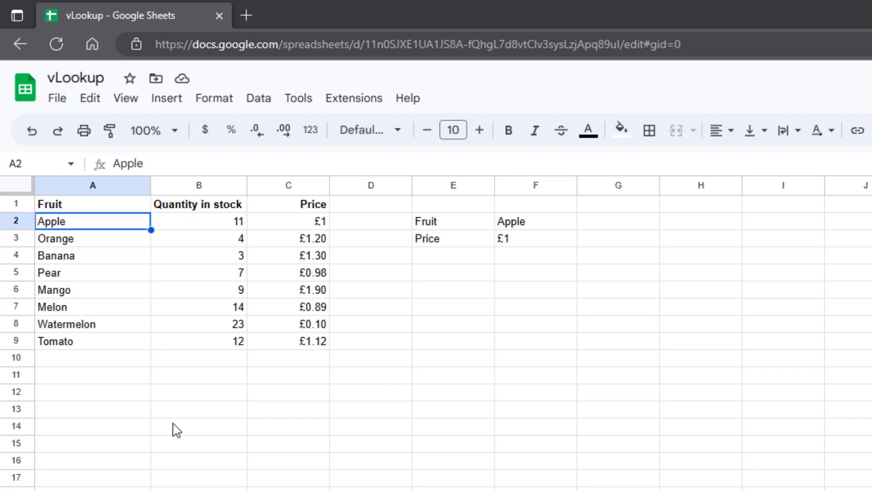
{"action": "left_click", "coordinate": [134, 460]}
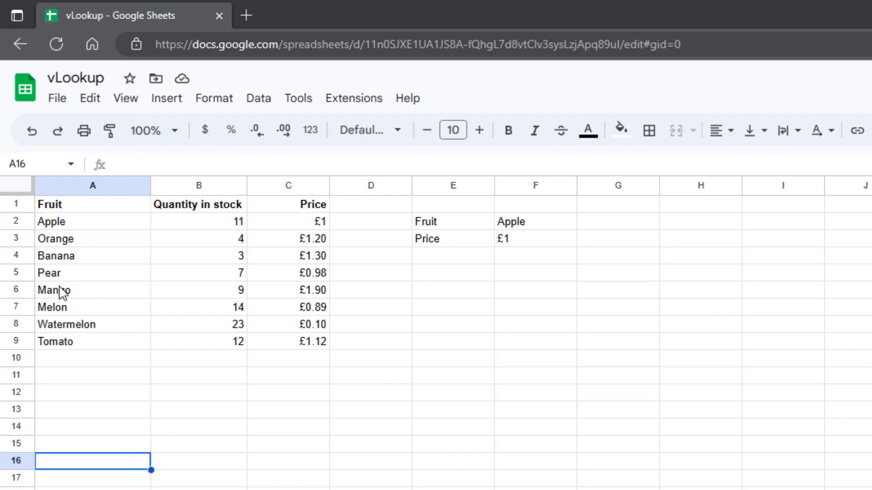
{"action": "left_click", "coordinate": [75, 227]}
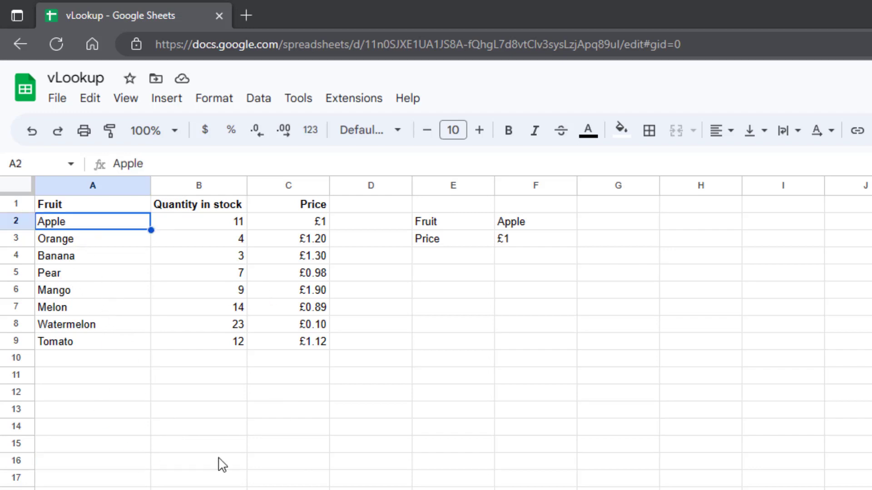
{"action": "left_click", "coordinate": [282, 443]}
{"action": "left_click", "coordinate": [72, 223]}
{"action": "left_click", "coordinate": [520, 259]}
{"action": "left_click", "coordinate": [119, 228]}
{"action": "left_click", "coordinate": [510, 282]}
{"action": "left_click", "coordinate": [517, 240]}
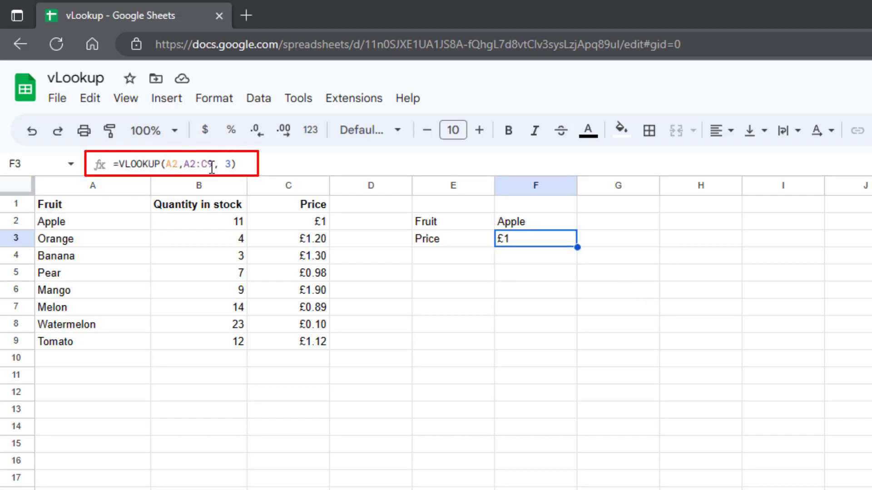
{"action": "left_click", "coordinate": [542, 363]}
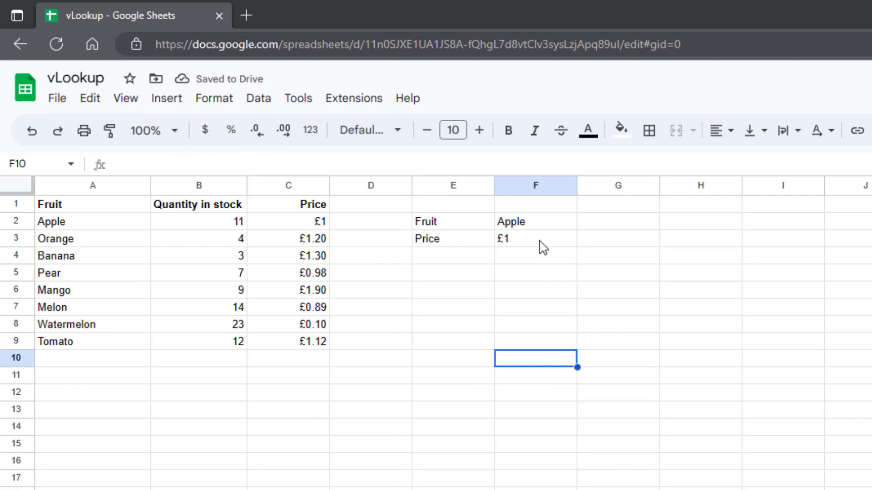
Clear the existing price formula from cell F3
{"action": "left_click", "coordinate": [543, 243]}
{"action": "key", "text": "Delete"}
{"action": "left_click", "coordinate": [545, 330]}
{"action": "left_click", "coordinate": [549, 243]}
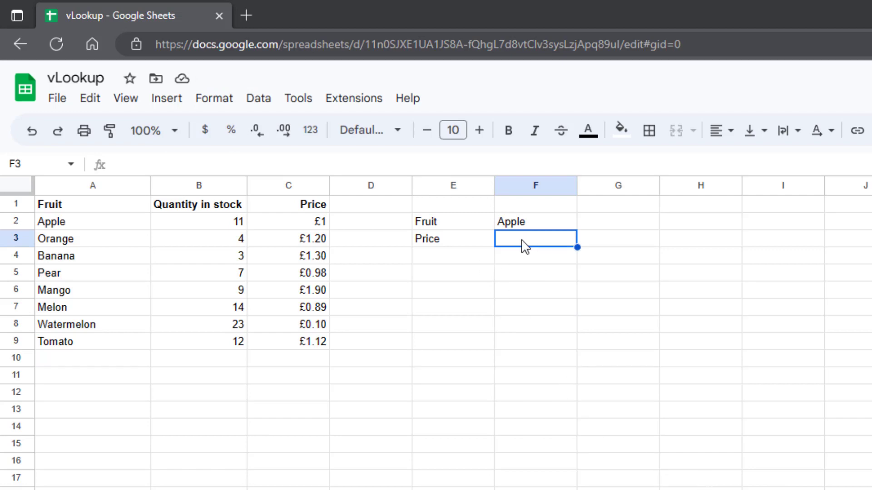
{"action": "left_click", "coordinate": [552, 225]}
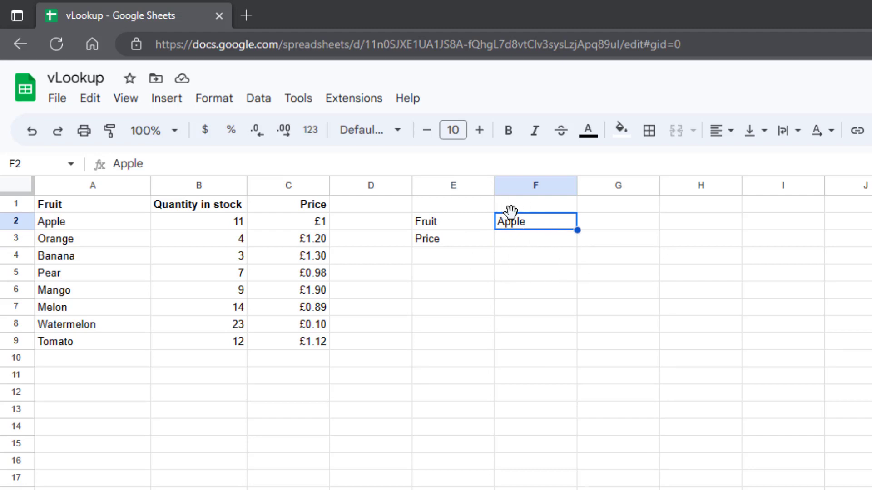
Start a VLOOKUP formula in cell F3 with the Apple cell A2 as the search key
{"action": "left_click", "coordinate": [523, 243]}
{"action": "type", "text": "="}
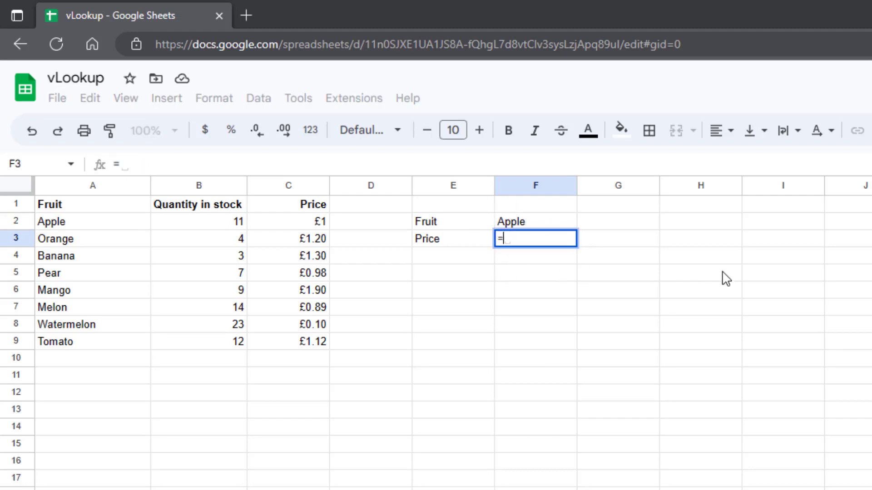
{"action": "type", "text": "vl"}
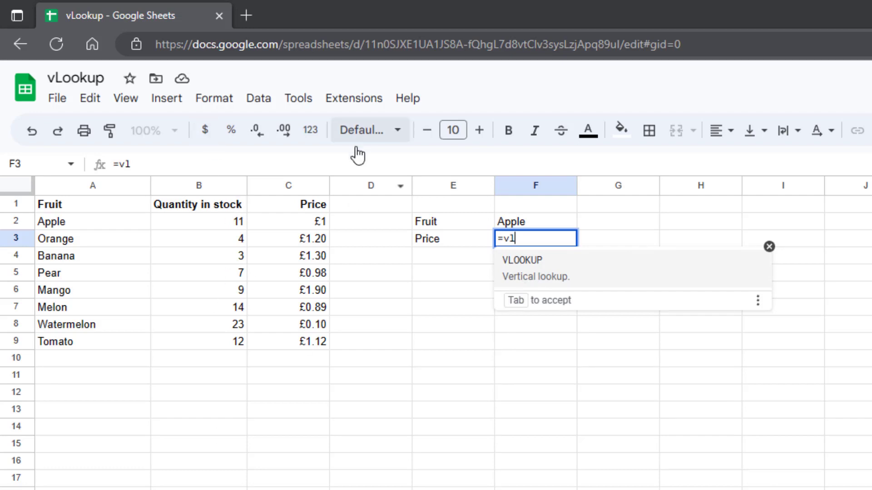
{"action": "left_click", "coordinate": [568, 285]}
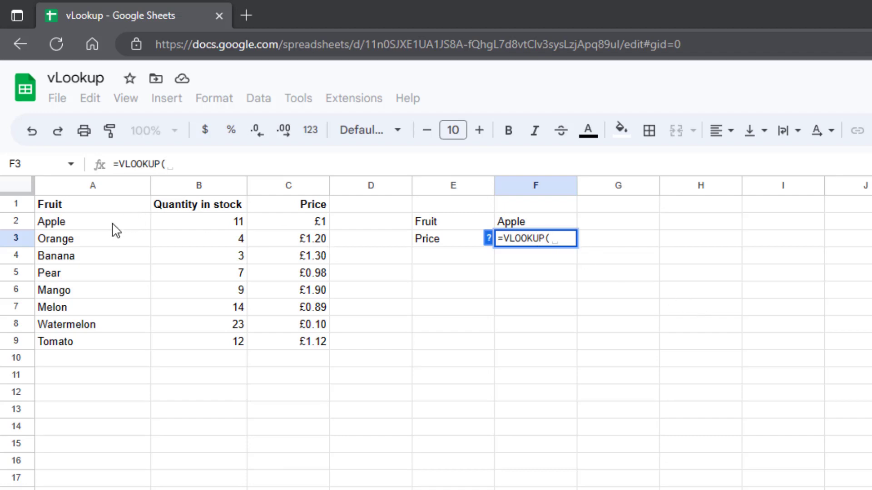
{"action": "left_click", "coordinate": [75, 224]}
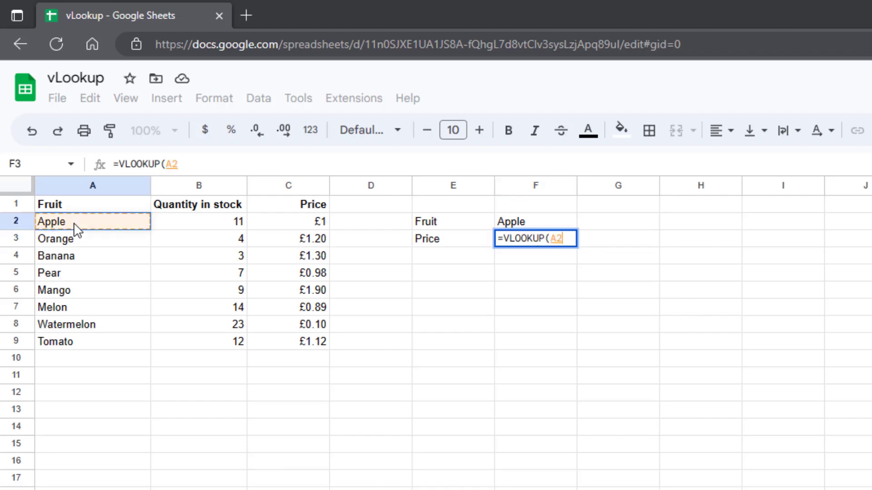
{"action": "type", "text": ","}
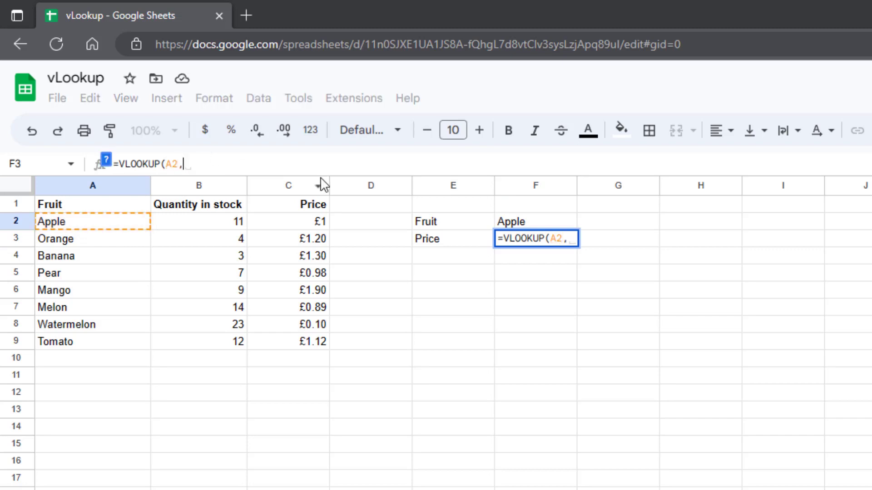
{"action": "left_click", "coordinate": [531, 239]}
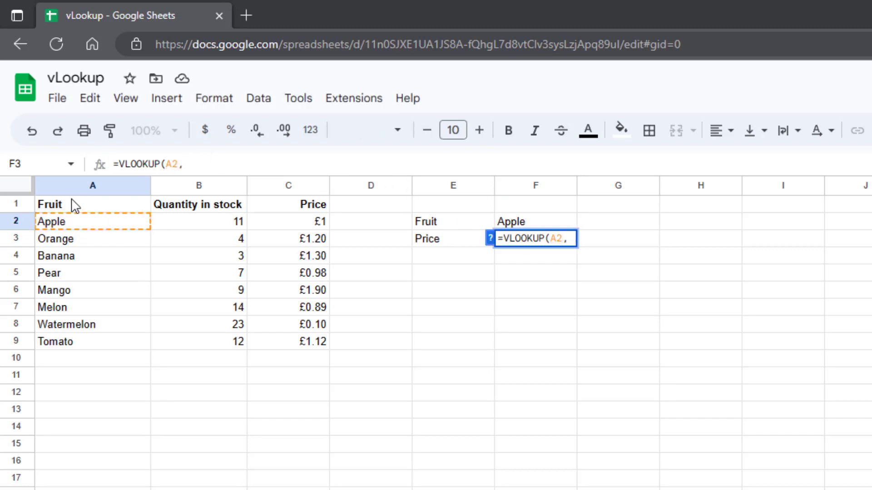
Complete the F3 formula with range A2:C9, column index 3 and FALSE for an exact match
{"action": "left_click_drag", "start_coordinate": [89, 230], "coordinate": [309, 348]}
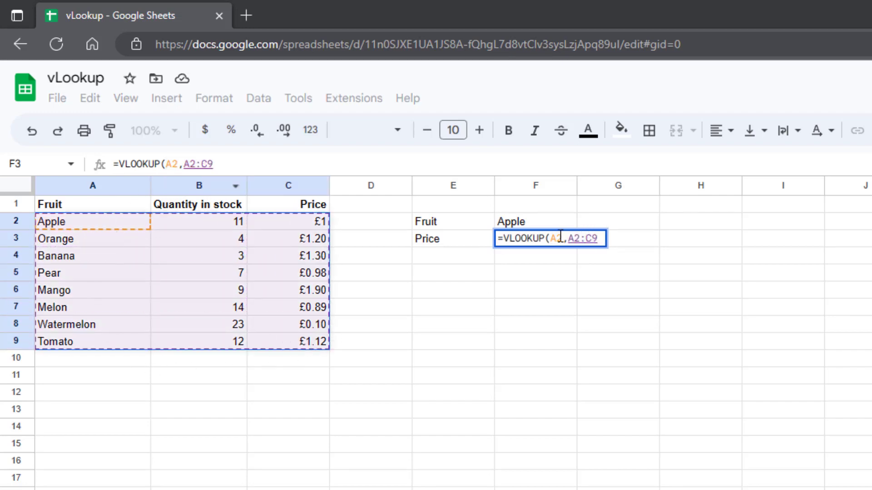
{"action": "type", "text": ","}
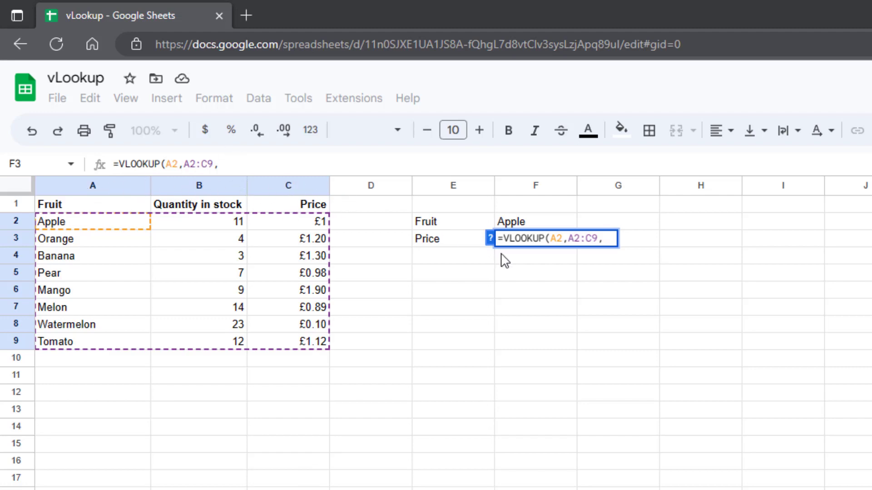
{"action": "type", "text": "3"}
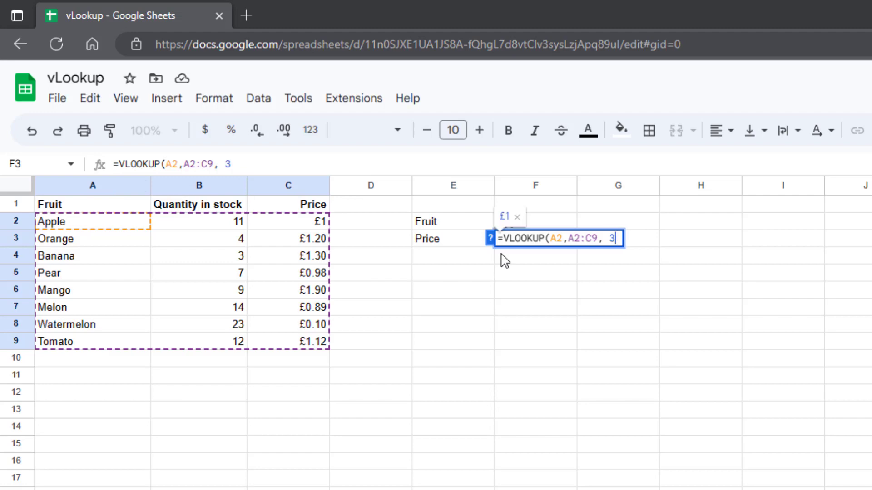
{"action": "type", "text": ","}
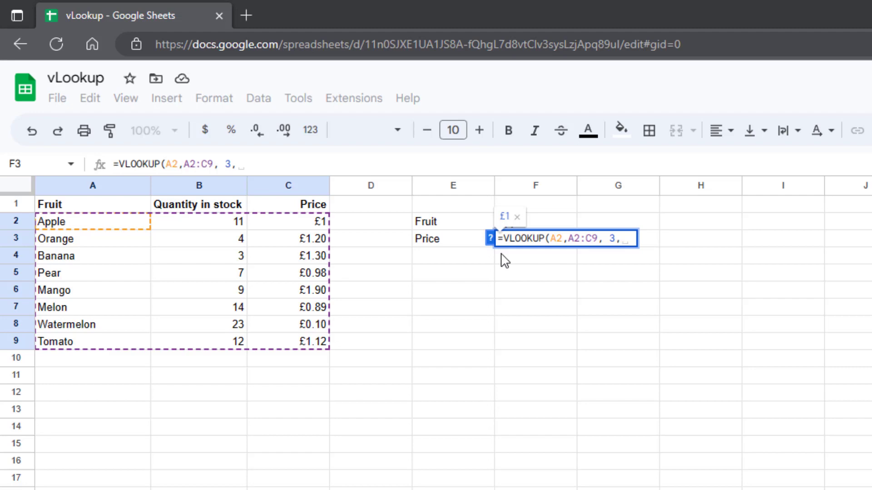
{"action": "type", "text": " FALSE"}
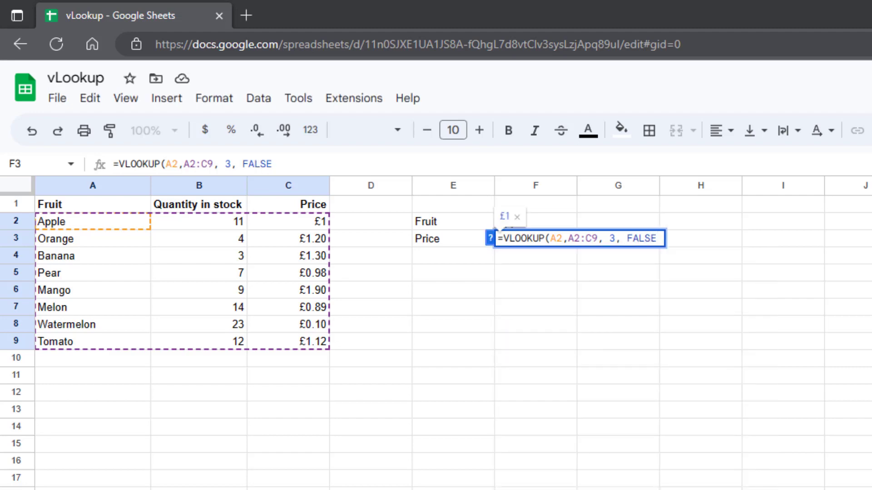
{"action": "type", "text": ")"}
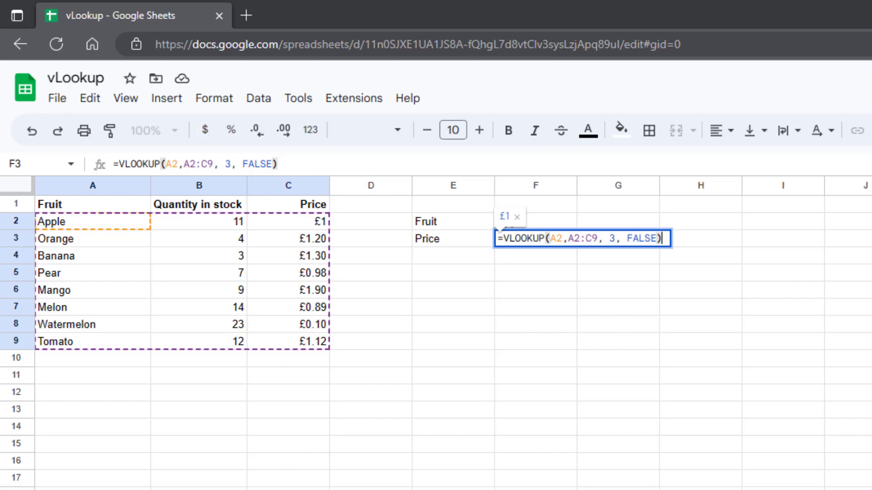
{"action": "key", "text": "Return"}
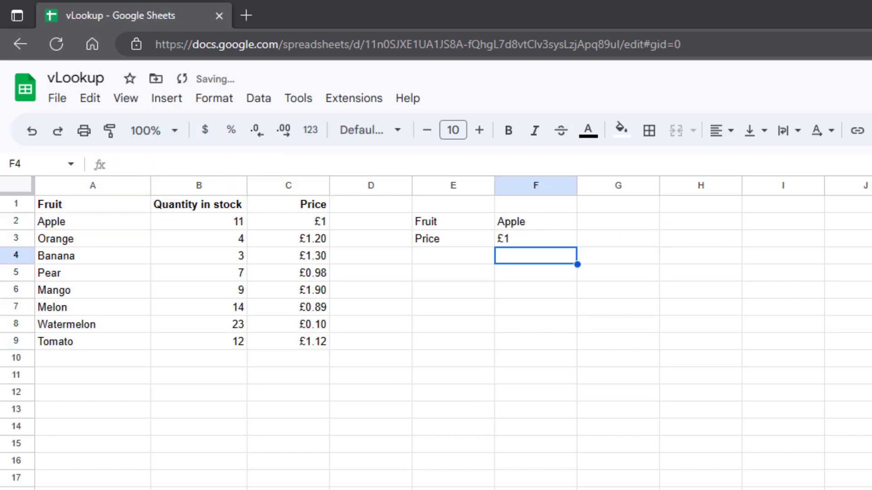
{"action": "left_click", "coordinate": [514, 241]}
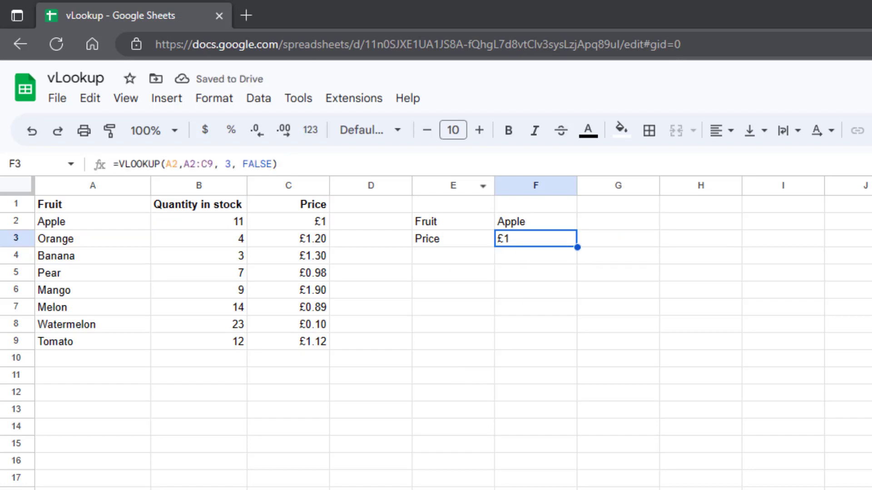
{"action": "left_click", "coordinate": [455, 296]}
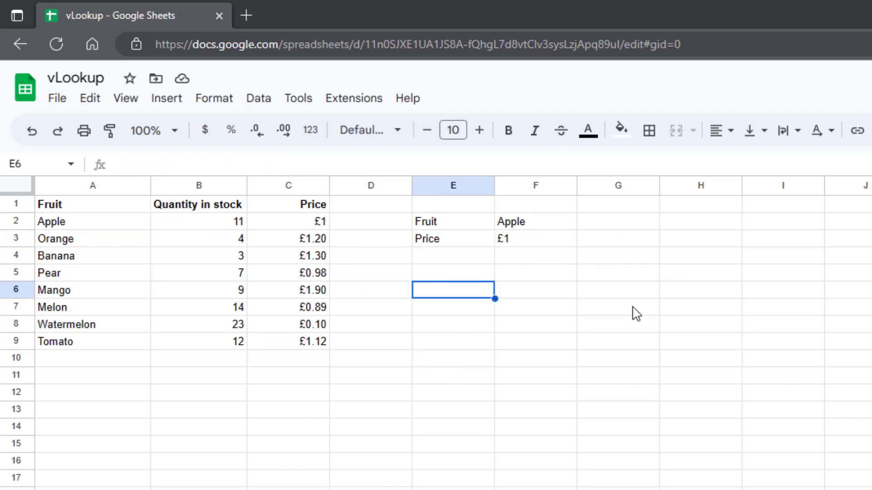
Copy the Fruit and Price labels from E2:E3 to E5:E6
{"action": "left_click", "coordinate": [450, 274]}
{"action": "left_click_drag", "start_coordinate": [449, 225], "coordinate": [438, 234]}
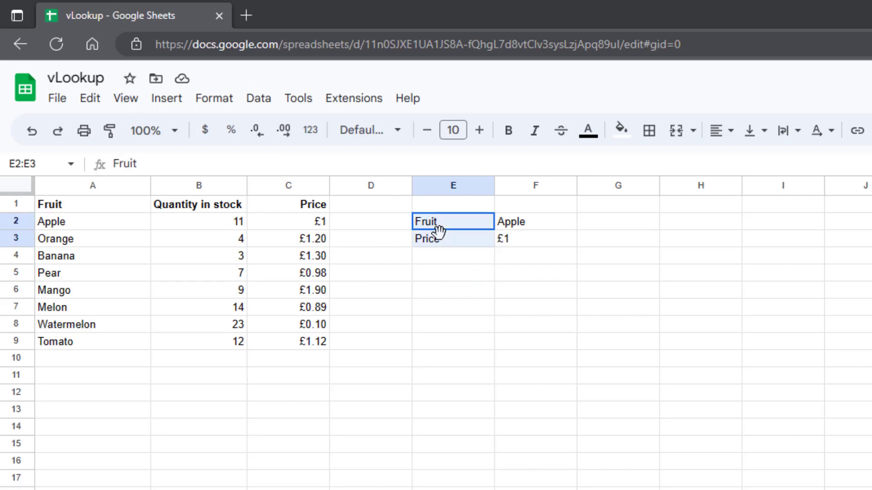
{"action": "key", "text": "ctrl+c"}
{"action": "left_click", "coordinate": [458, 277]}
{"action": "key", "text": "ctrl+v"}
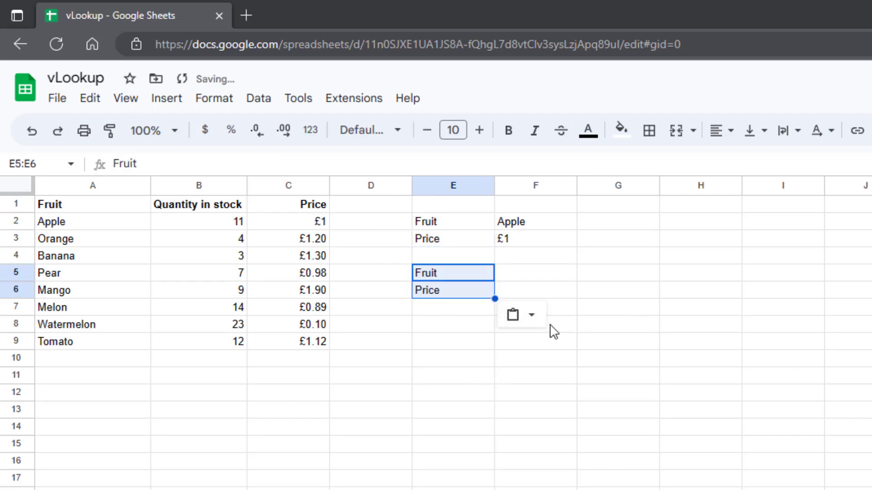
{"action": "left_click", "coordinate": [551, 330]}
Enter Banana as the fruit in cell F5
{"action": "left_click", "coordinate": [518, 277]}
{"action": "type", "text": "B"}
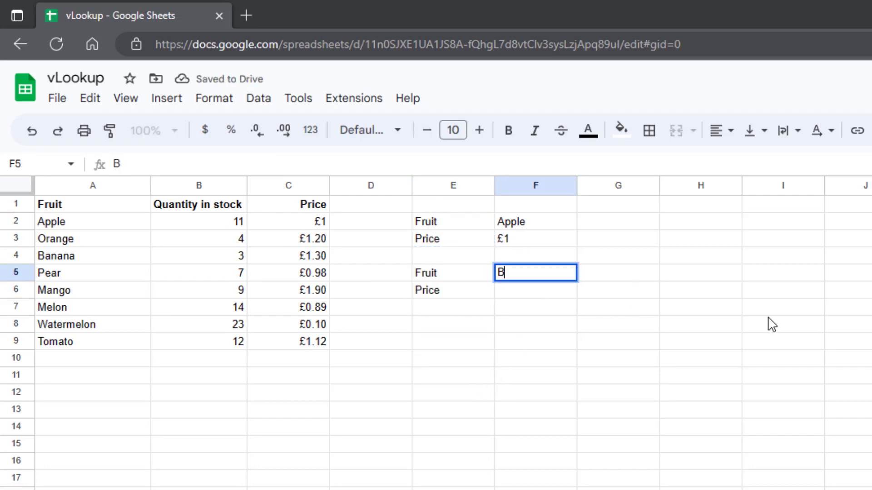
{"action": "type", "text": "anana"}
{"action": "key", "text": "Return"}
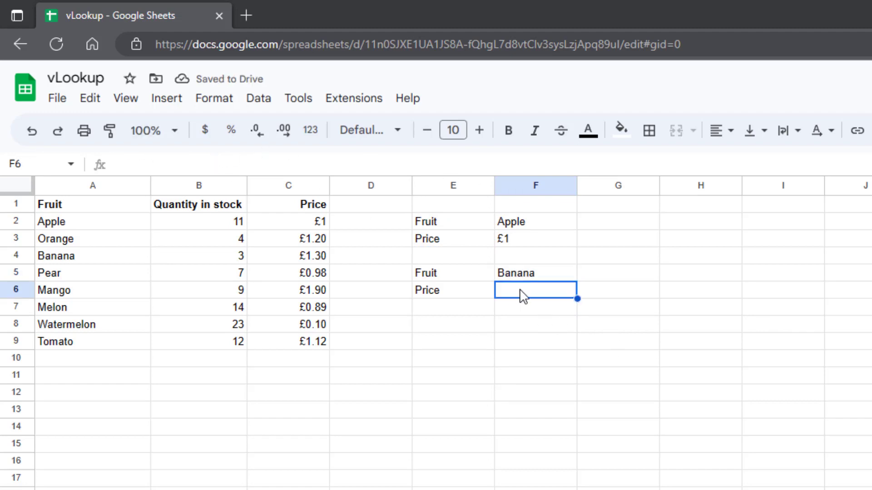
Enter the formula =vlookup(A4, A2:C9, 3, FALSE) in cell F6 to look up the banana price
{"action": "type", "text": "=vlook"}
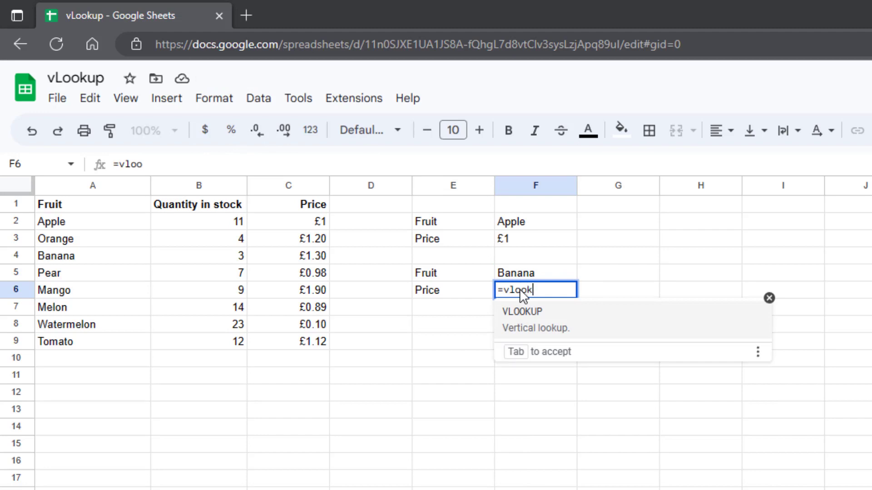
{"action": "type", "text": "up("}
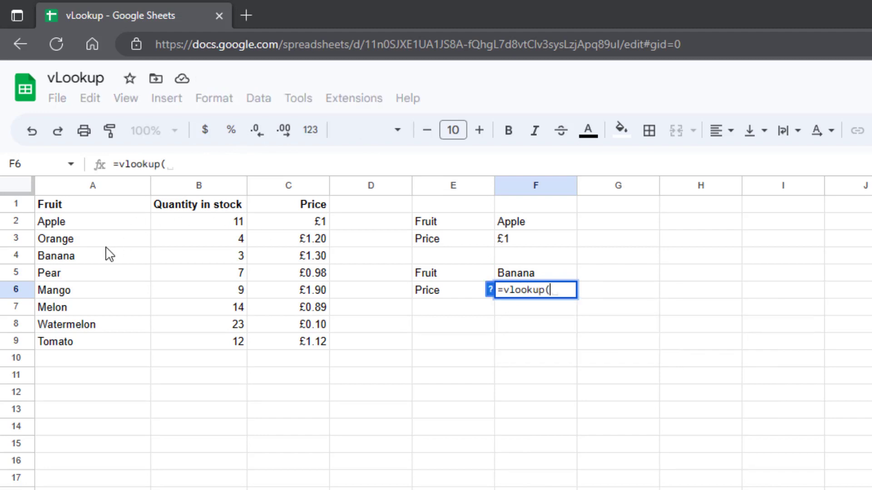
{"action": "left_click", "coordinate": [88, 259]}
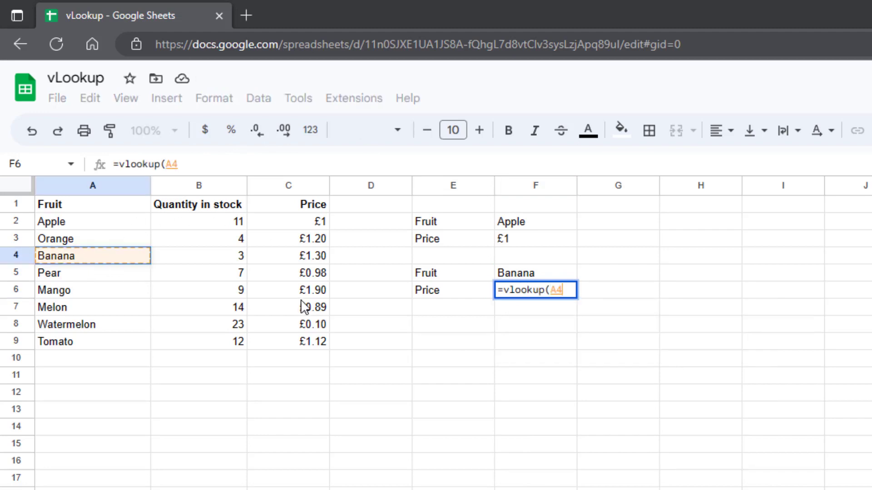
{"action": "type", "text": ","}
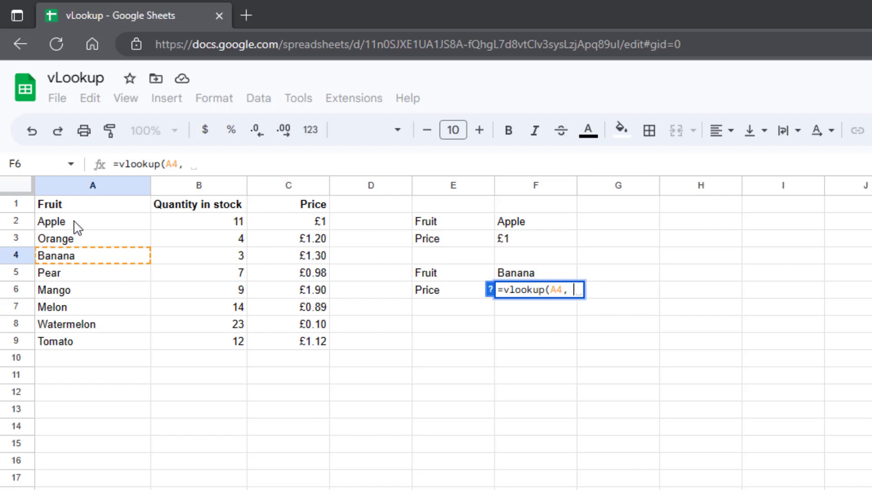
{"action": "left_click_drag", "start_coordinate": [74, 225], "coordinate": [291, 351]}
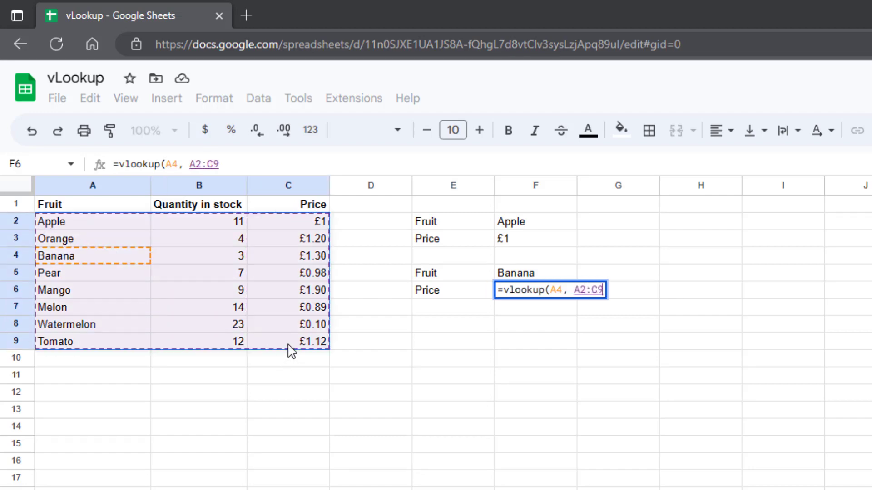
{"action": "type", "text": ", "}
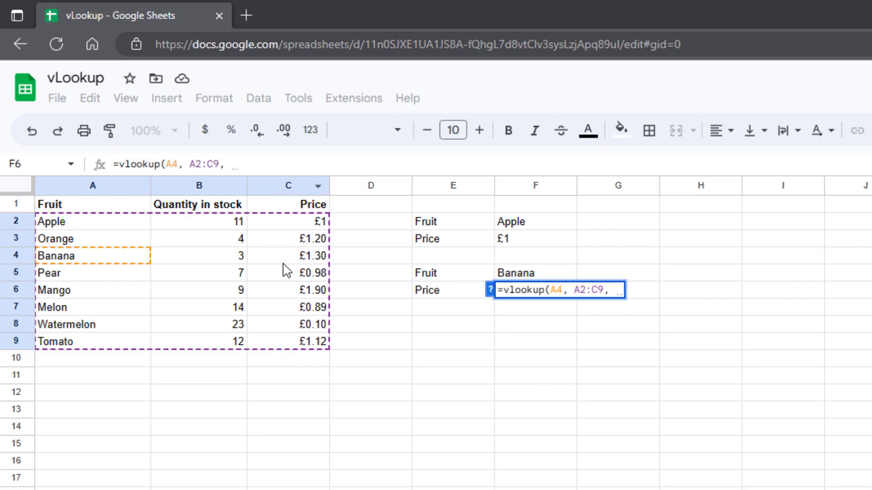
{"action": "type", "text": "3, FALSE"}
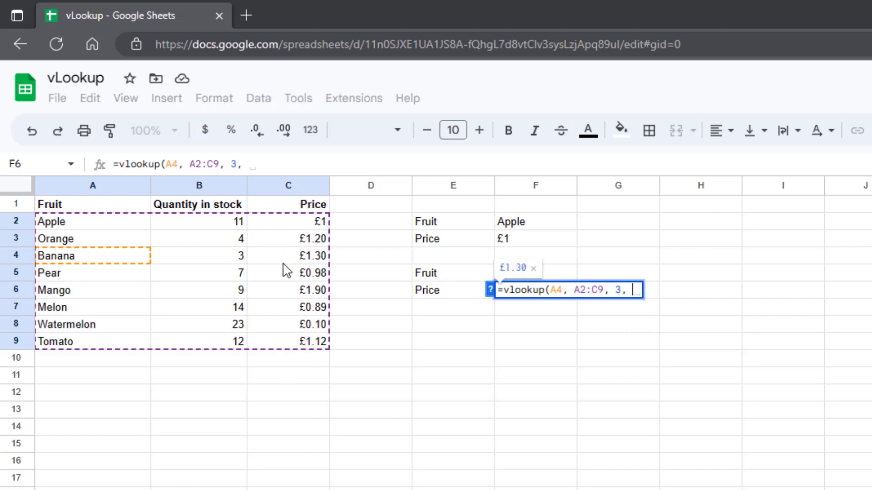
{"action": "type", "text": ")"}
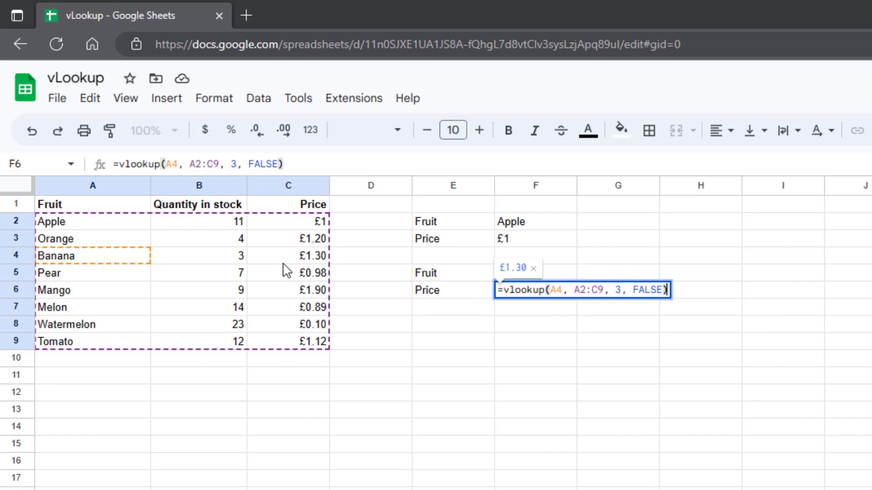
{"action": "key", "text": "Return"}
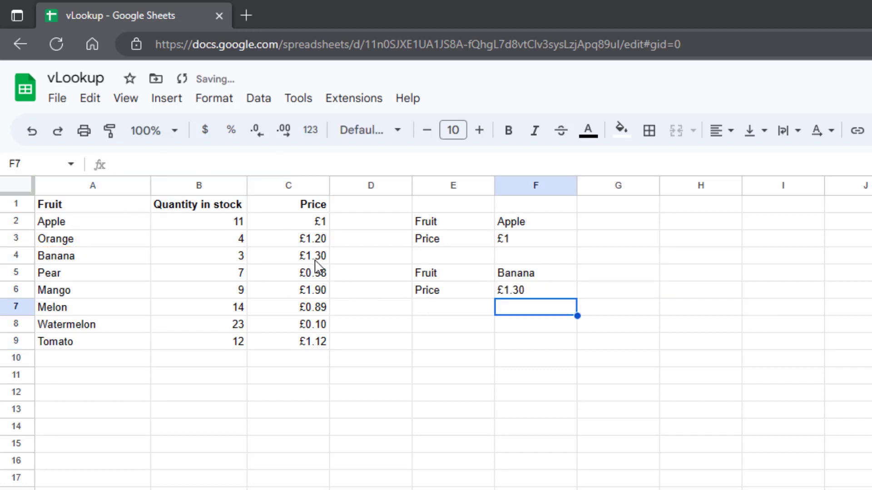
Copy the Fruit label from cell E5 into cell E8
{"action": "left_click", "coordinate": [454, 330]}
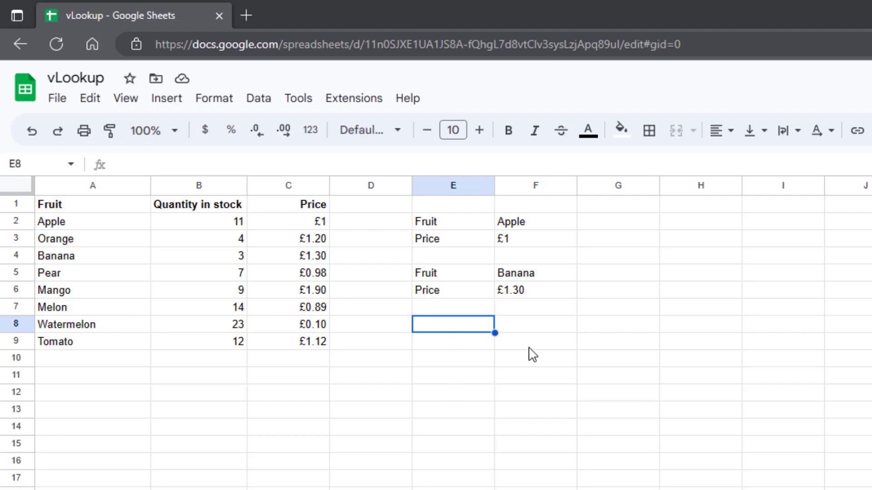
{"action": "key", "text": "Up"}
{"action": "key", "text": "Up"}
{"action": "key", "text": "Up"}
{"action": "key", "text": "Down"}
{"action": "key", "text": "Down"}
{"action": "key", "text": "Down"}
{"action": "type", "text": "Fruit"}
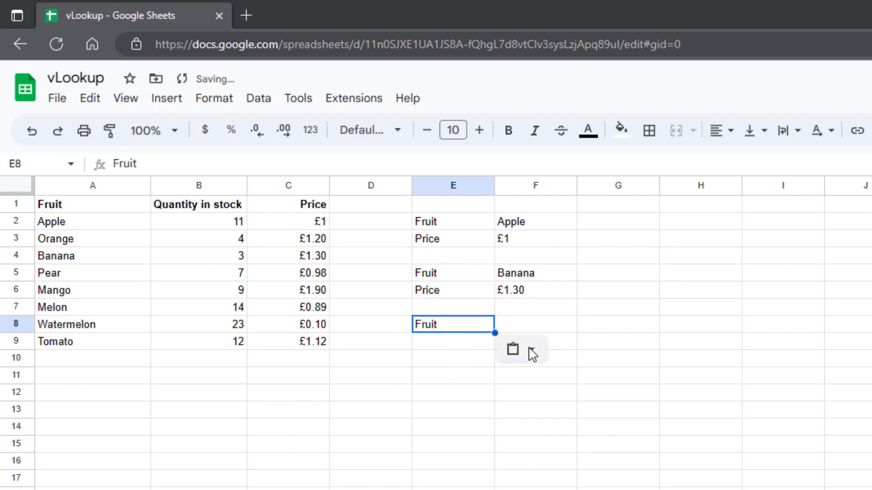
Copy the Price label from cell E6 into cell E9
{"action": "key", "text": "Down"}
{"action": "key", "text": "Up"}
{"action": "key", "text": "Up"}
{"action": "key", "text": "Up"}
{"action": "key", "text": "ctrl+c"}
{"action": "key", "text": "Down"}
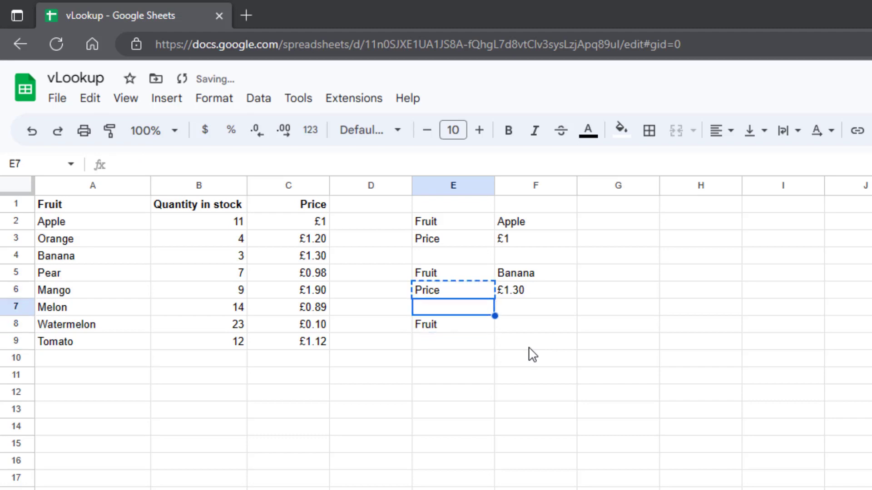
{"action": "key", "text": "Down"}
{"action": "key", "text": "Down"}
{"action": "key", "text": "ctrl+v"}
Enter Pear as the fruit in cell F8
{"action": "key", "text": "Up"}
{"action": "key", "text": "Right"}
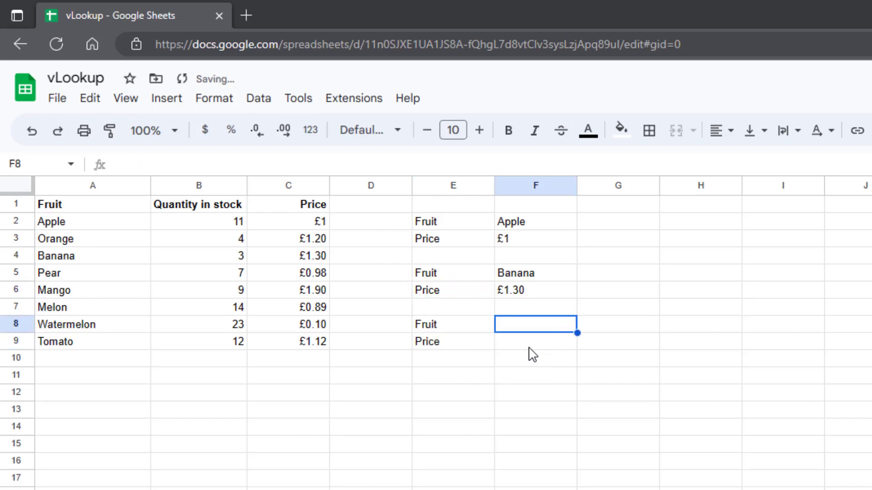
{"action": "type", "text": "Pear"}
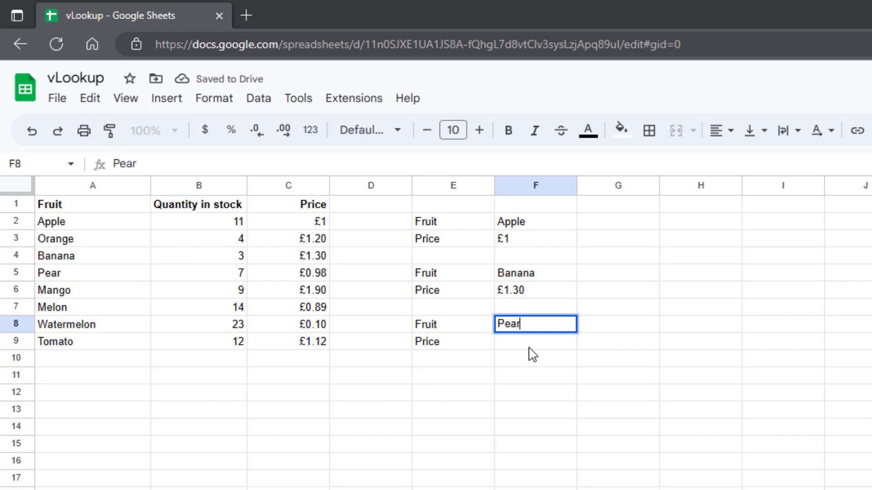
{"action": "key", "text": "Return"}
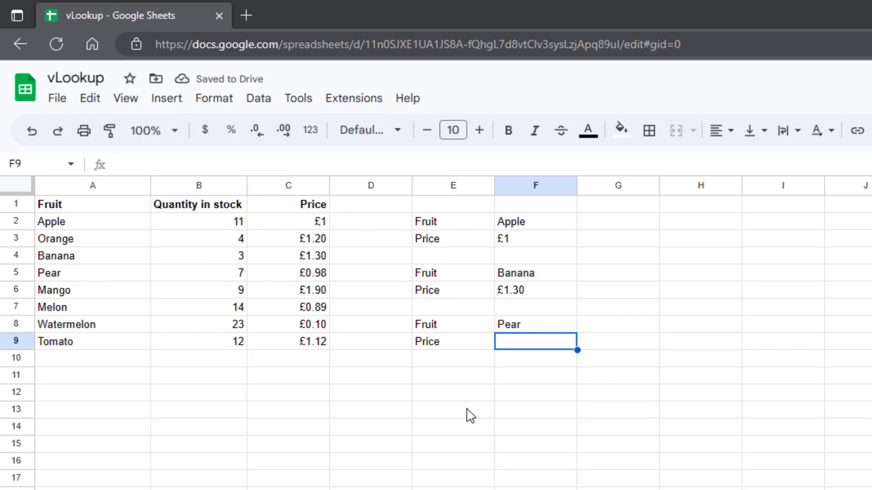
Begin a vlookup formula in cell F9 with F8 as the search key and A2:C9 as the range
{"action": "left_click", "coordinate": [191, 165]}
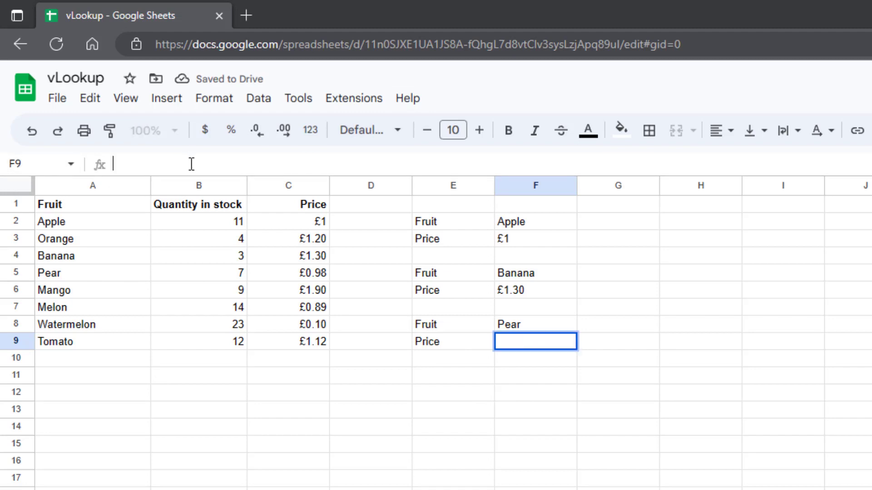
{"action": "type", "text": "=vlooku"}
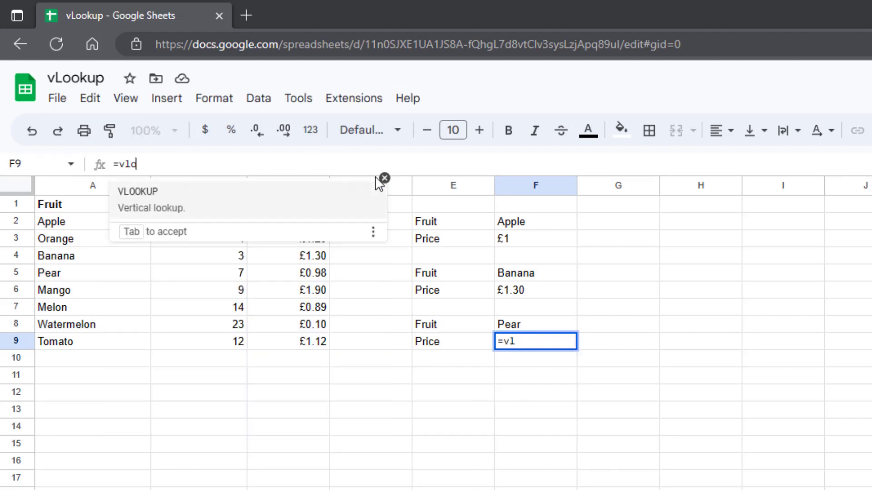
{"action": "type", "text": "p("}
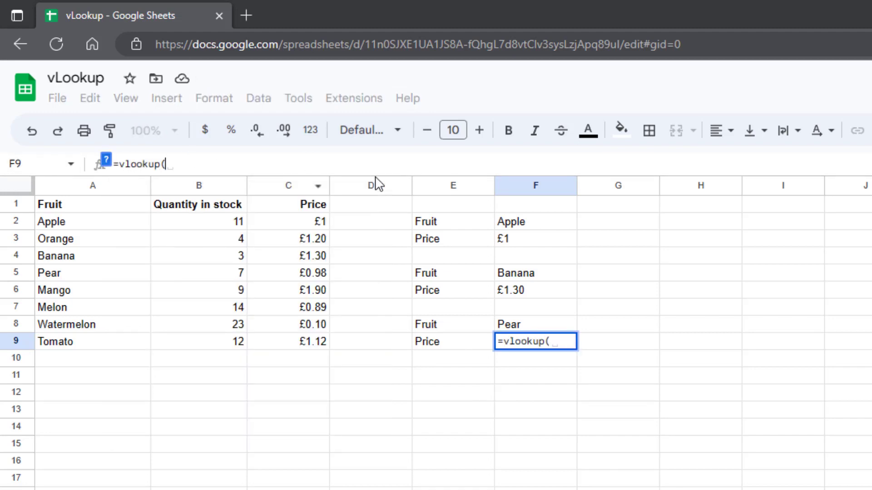
{"action": "left_click", "coordinate": [517, 323]}
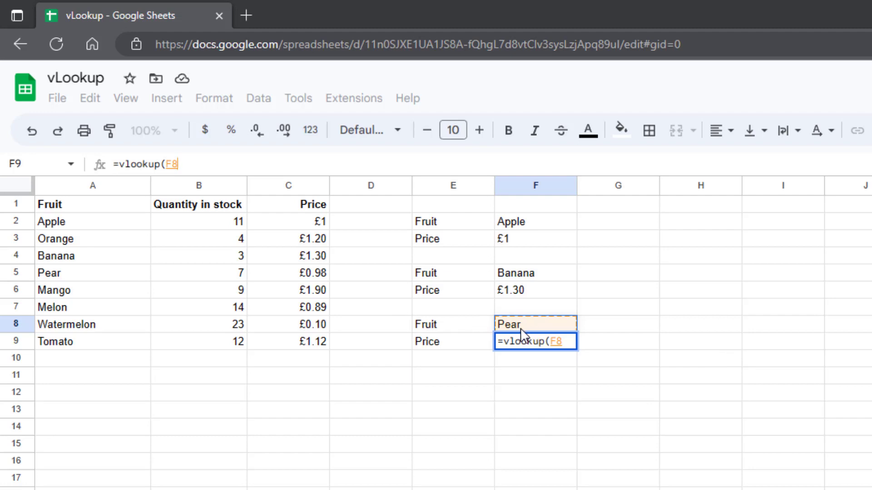
{"action": "type", "text": ","}
{"action": "left_click_drag", "start_coordinate": [80, 226], "coordinate": [312, 350]}
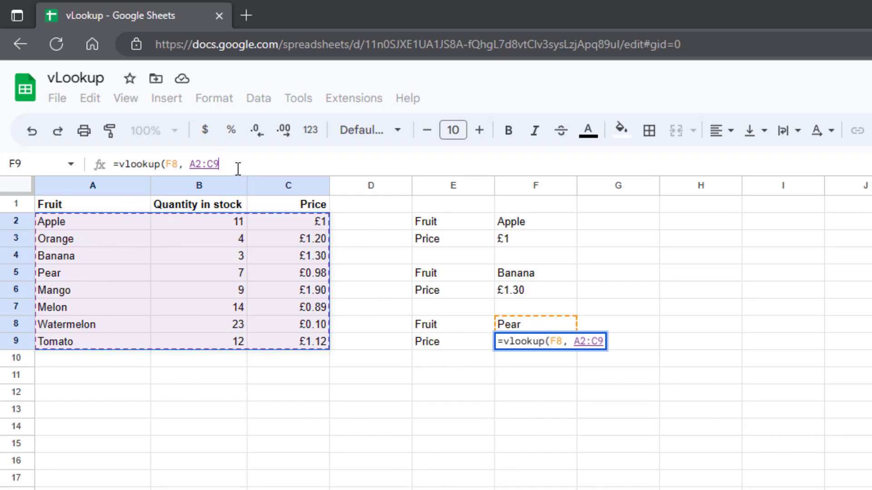
Complete the F9 formula with column index 3 and False for an exact match
{"action": "type", "text": ", "}
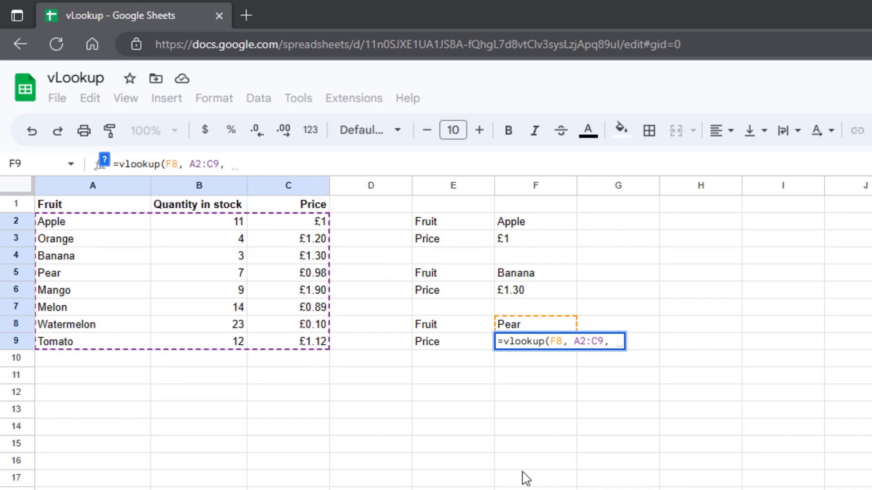
{"action": "type", "text": "3, Fal"}
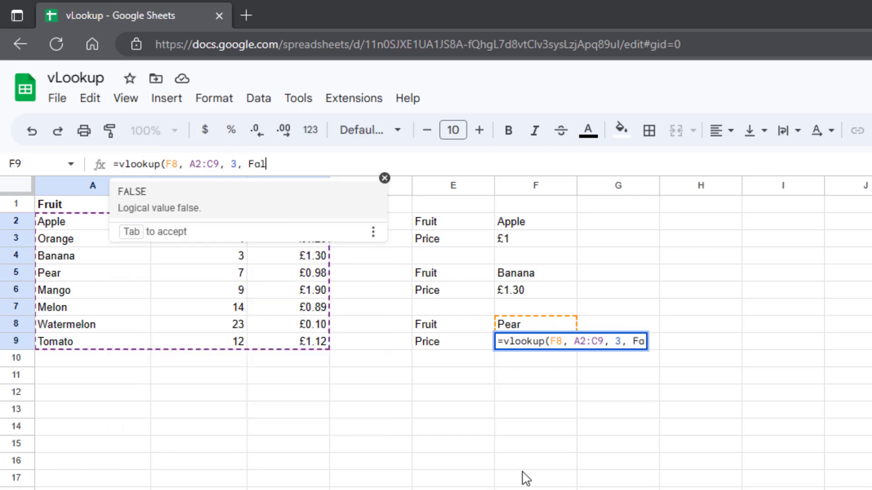
{"action": "key", "text": "BackSpace"}
{"action": "key", "text": "BackSpace"}
{"action": "type", "text": "al"}
{"action": "key", "text": "BackSpace"}
{"action": "key", "text": "BackSpace"}
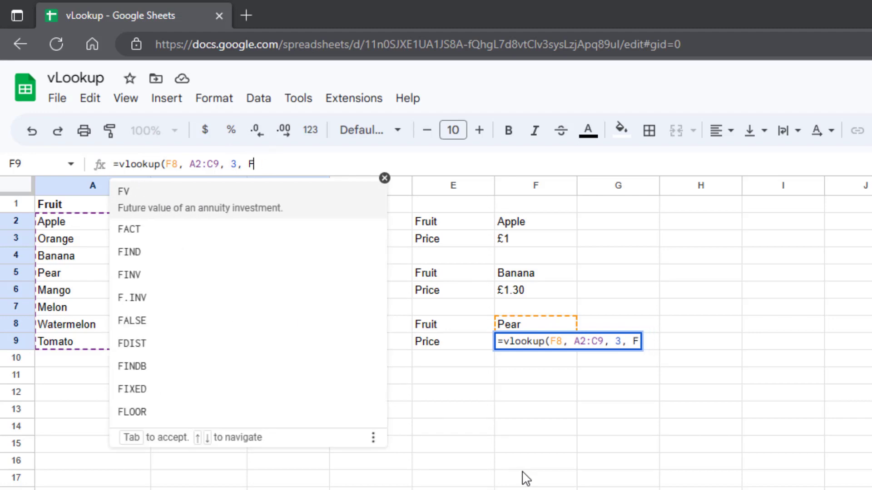
{"action": "type", "text": "alse)"}
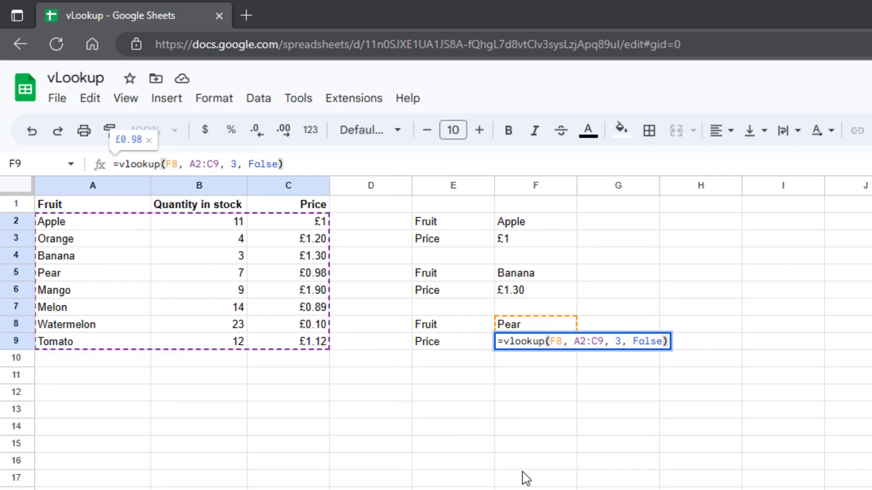
{"action": "key", "text": "Return"}
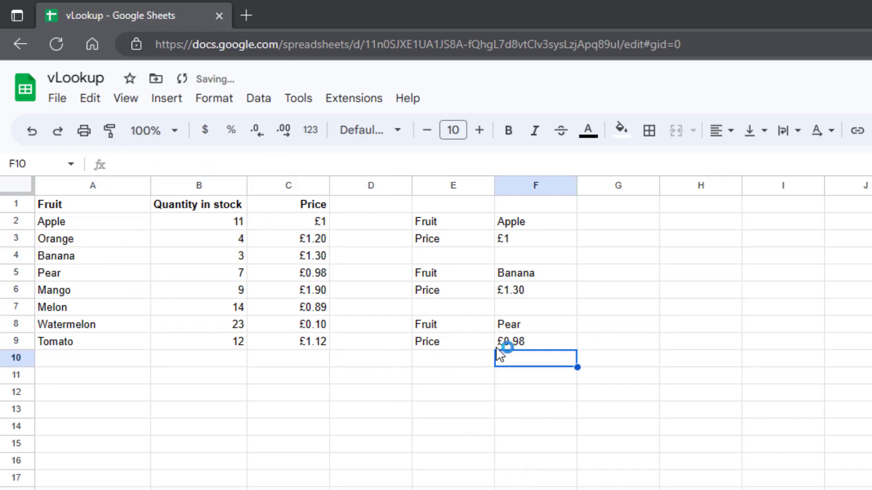
Review the price formula in F9 and the fruit cell F8 it refers to
{"action": "left_click", "coordinate": [532, 328]}
{"action": "left_click", "coordinate": [526, 341]}
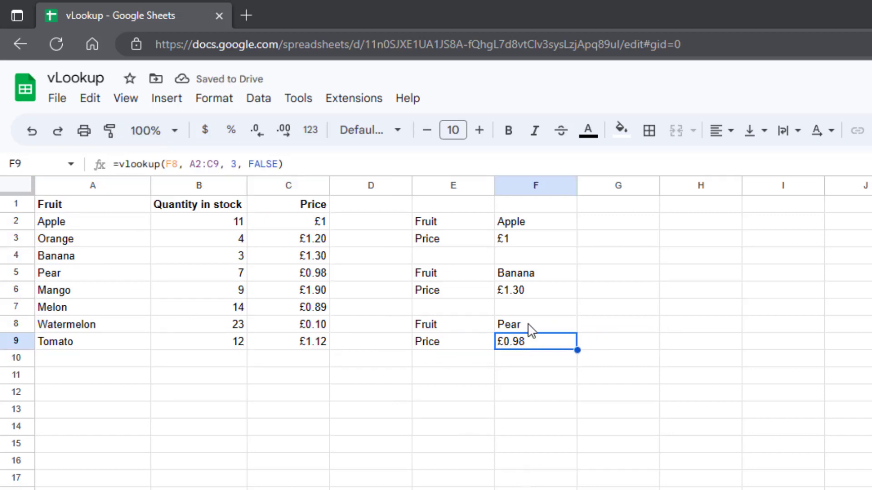
{"action": "left_click", "coordinate": [531, 330]}
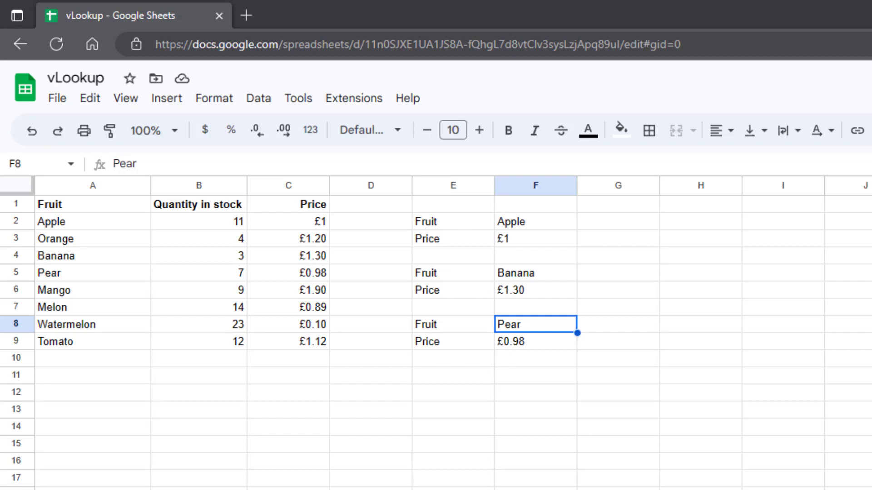
{"action": "left_click", "coordinate": [526, 359]}
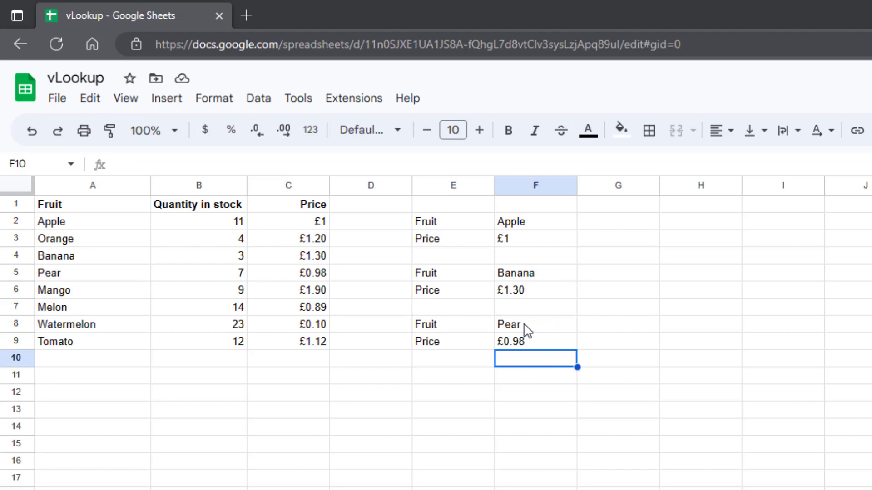
{"action": "left_click", "coordinate": [527, 328]}
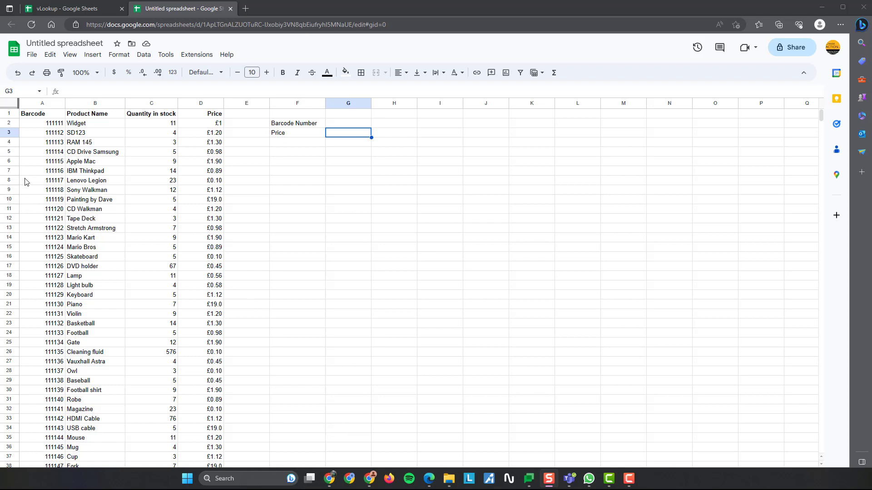
Compare the Barcode column and lookup labels in the untitled product spreadsheet with the fruit table in the vLookup spreadsheet
{"action": "left_click_drag", "start_coordinate": [48, 125], "coordinate": [52, 174]}
{"action": "left_click", "coordinate": [46, 172]}
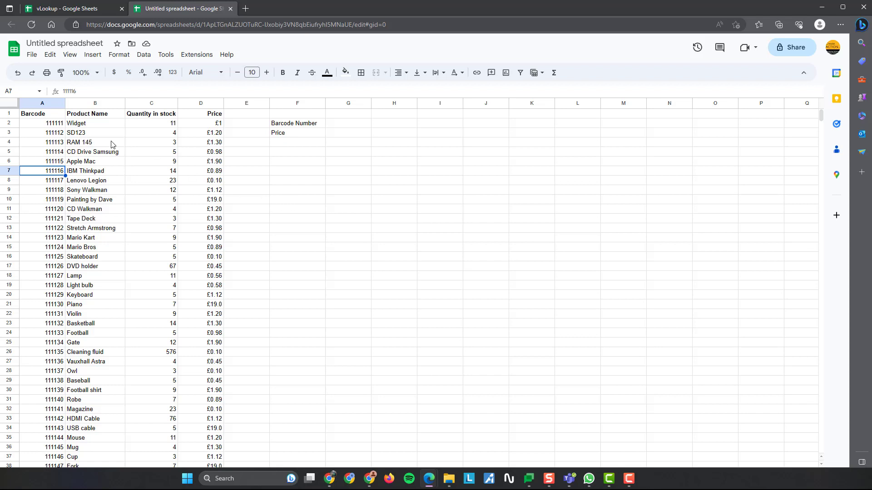
{"action": "left_click", "coordinate": [303, 126]}
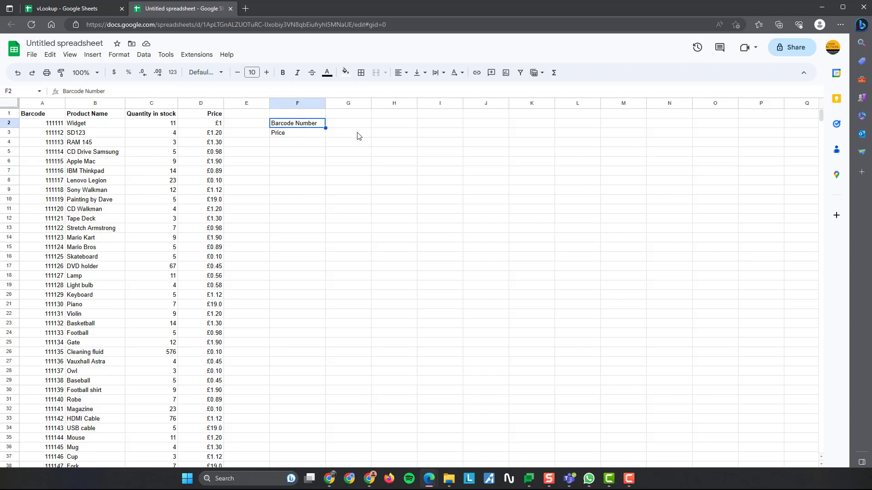
{"action": "left_click", "coordinate": [72, 8]}
{"action": "left_click", "coordinate": [125, 205]}
{"action": "left_click", "coordinate": [56, 128]}
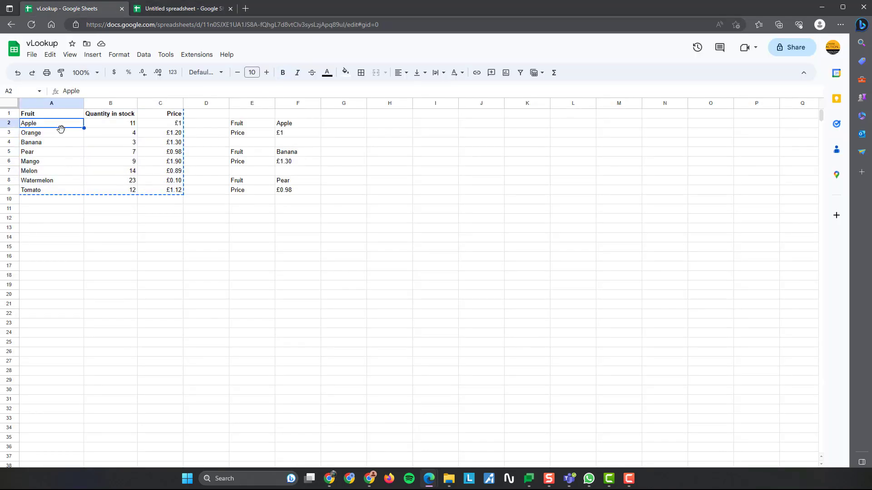
{"action": "left_click", "coordinate": [182, 8]}
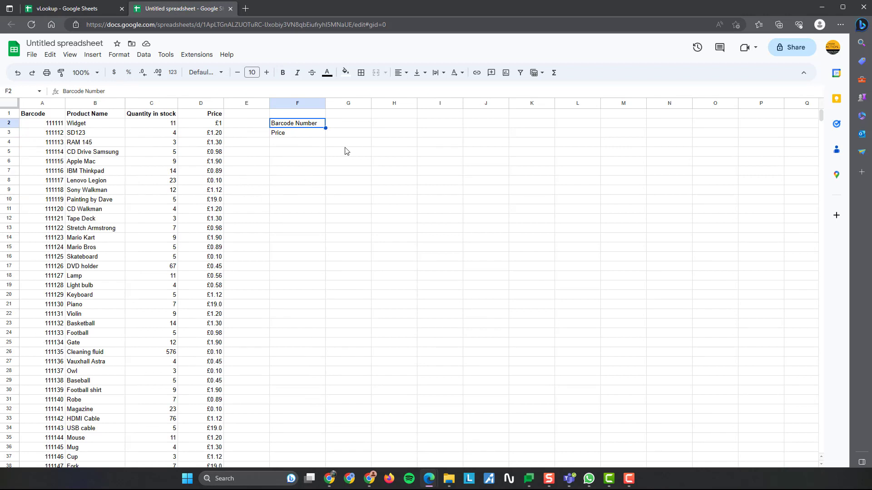
{"action": "left_click", "coordinate": [90, 12]}
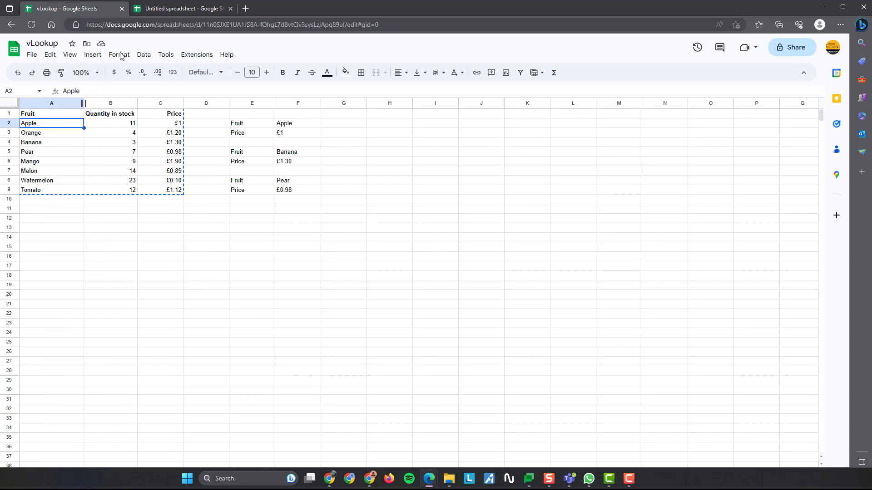
{"action": "left_click", "coordinate": [181, 12]}
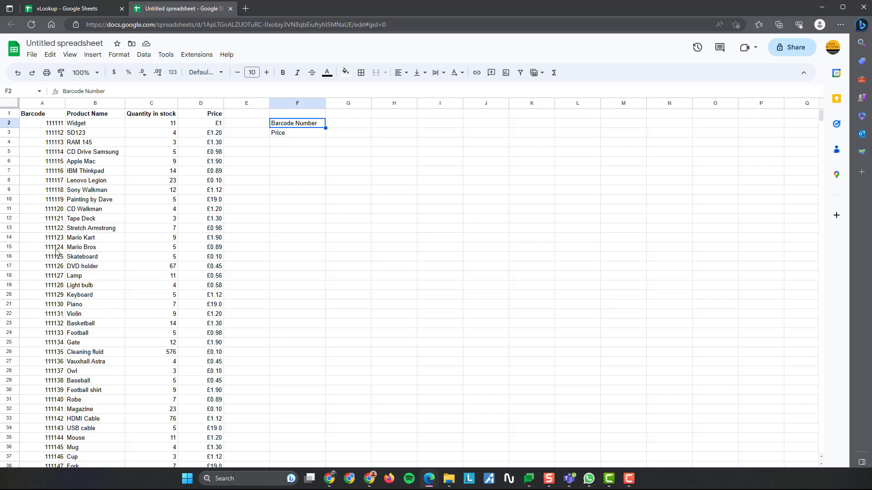
Copy barcode 111111 from cell A2 into cell G2 beside the Barcode Number label
{"action": "left_click", "coordinate": [340, 125]}
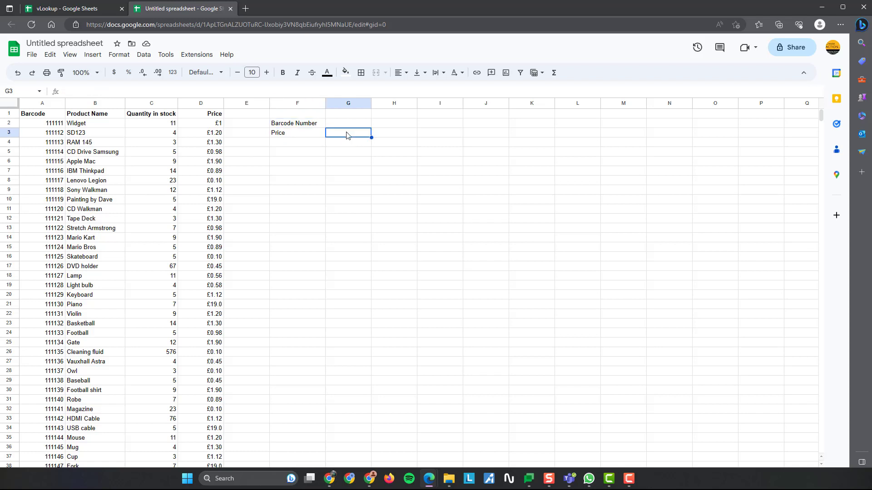
{"action": "left_click", "coordinate": [58, 126]}
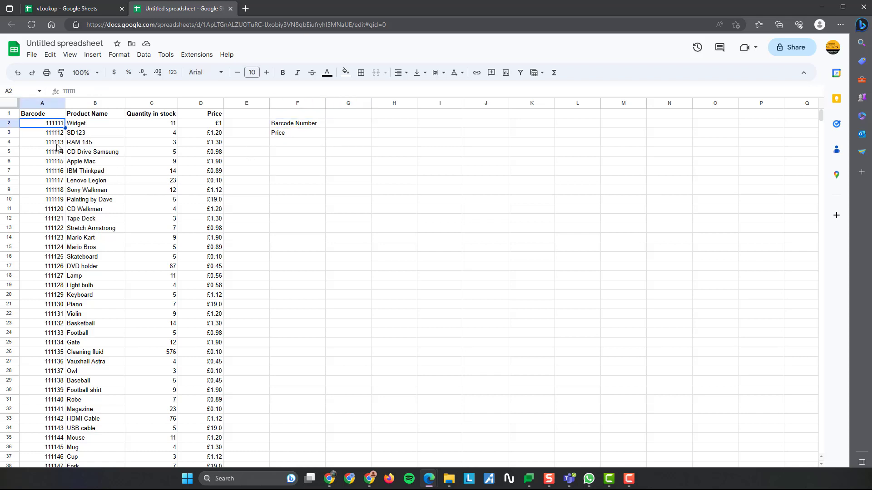
{"action": "key", "text": "ctrl+c"}
{"action": "left_click", "coordinate": [348, 121]}
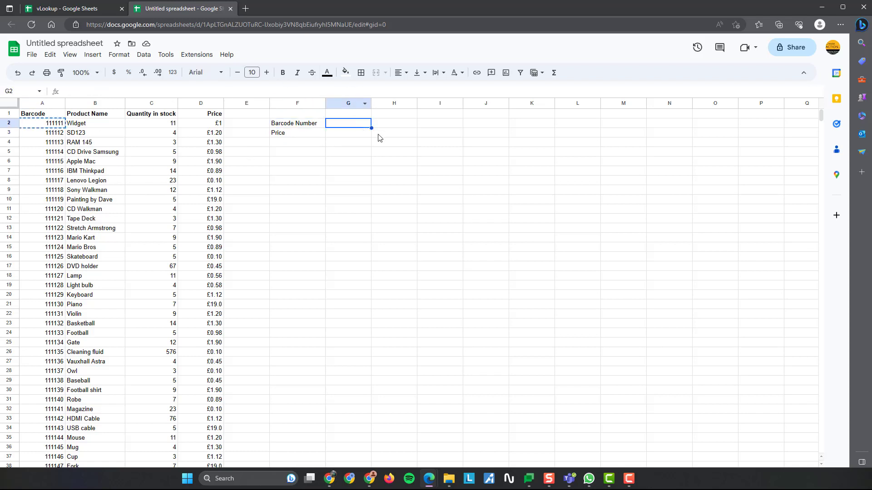
{"action": "key", "text": "ctrl+v"}
{"action": "left_click", "coordinate": [350, 171]}
{"action": "left_click", "coordinate": [363, 124]}
Start a VLOOKUP formula in G3 with G2 as the search key and A2:D38 as the range
{"action": "left_click", "coordinate": [348, 135]}
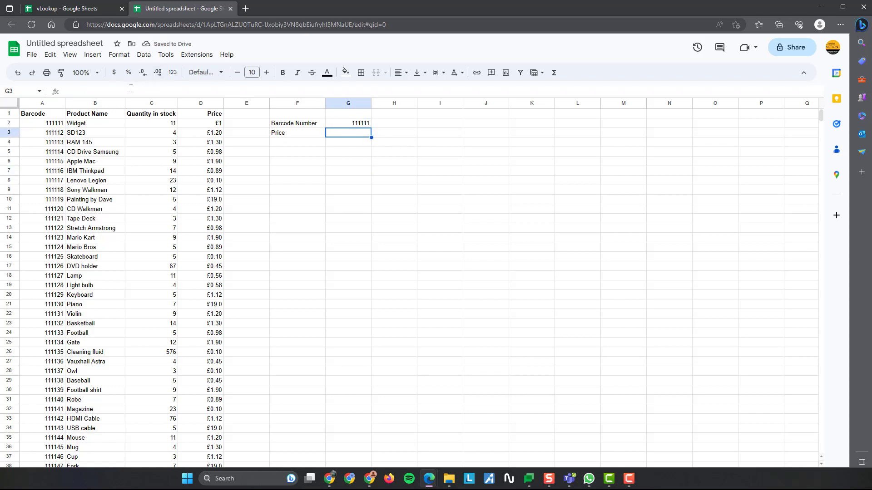
{"action": "left_click", "coordinate": [168, 92]}
{"action": "type", "text": "="}
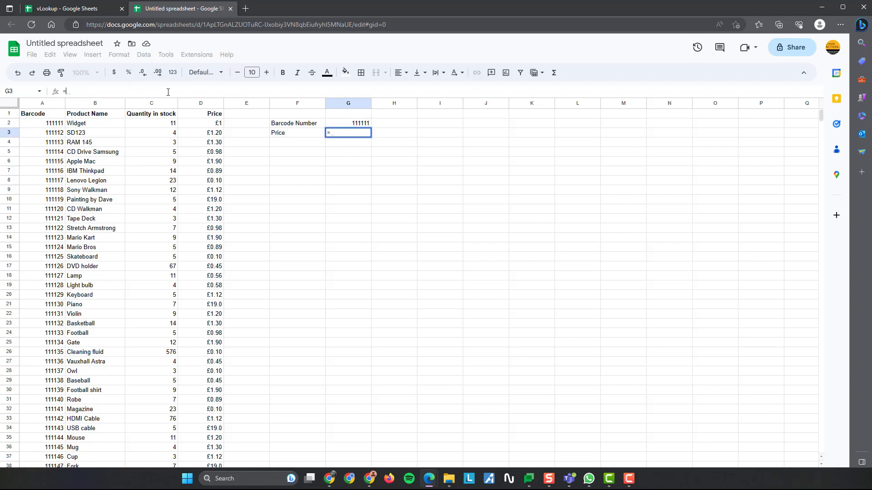
{"action": "type", "text": "vlo"}
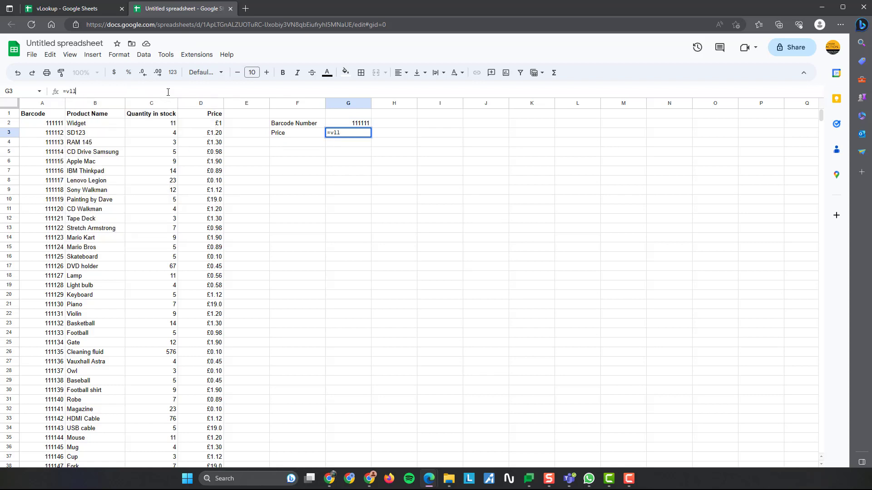
{"action": "key", "text": "Tab"}
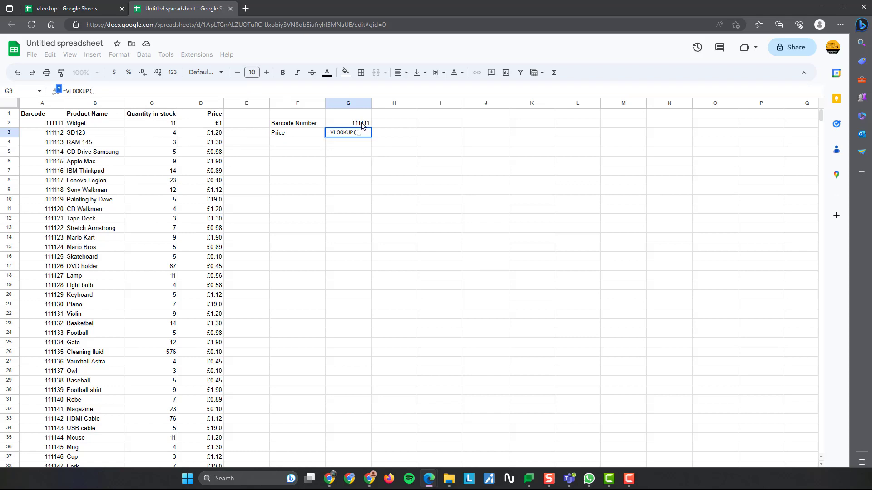
{"action": "left_click", "coordinate": [361, 126]}
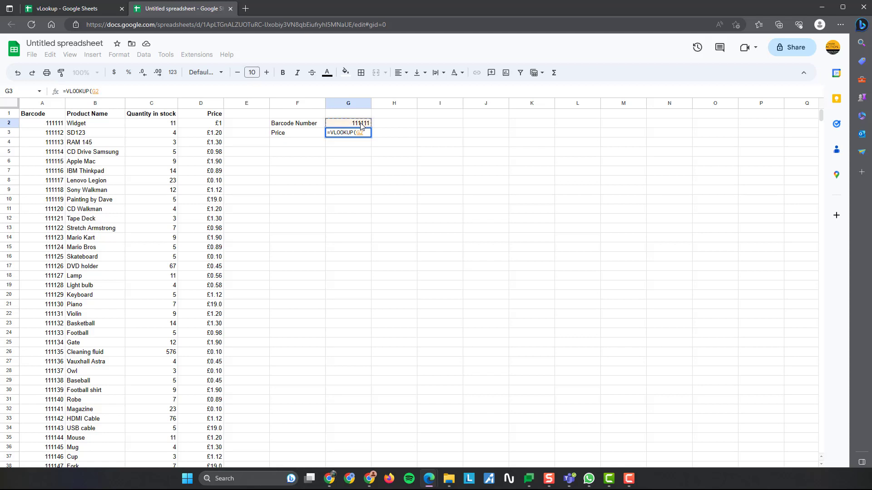
{"action": "type", "text": ","}
{"action": "left_click_drag", "start_coordinate": [43, 126], "coordinate": [204, 466]}
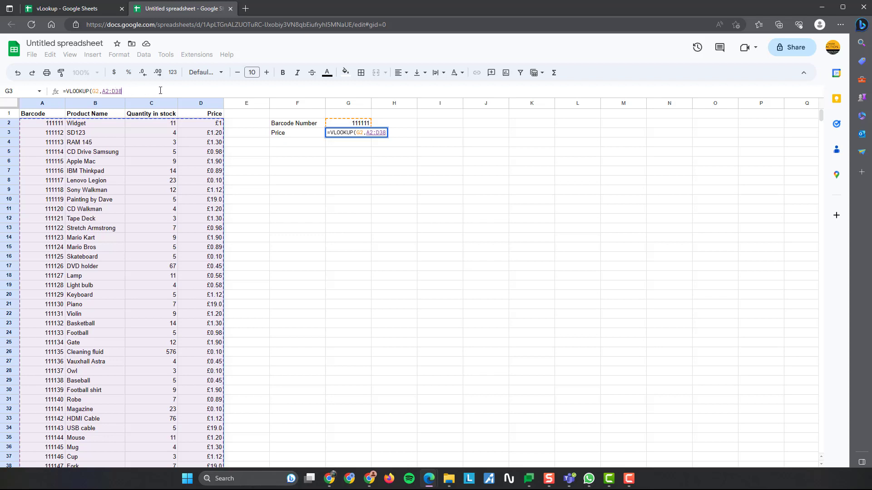
Complete the G3 formula with column index 4 and False for an exact match
{"action": "type", "text": ","}
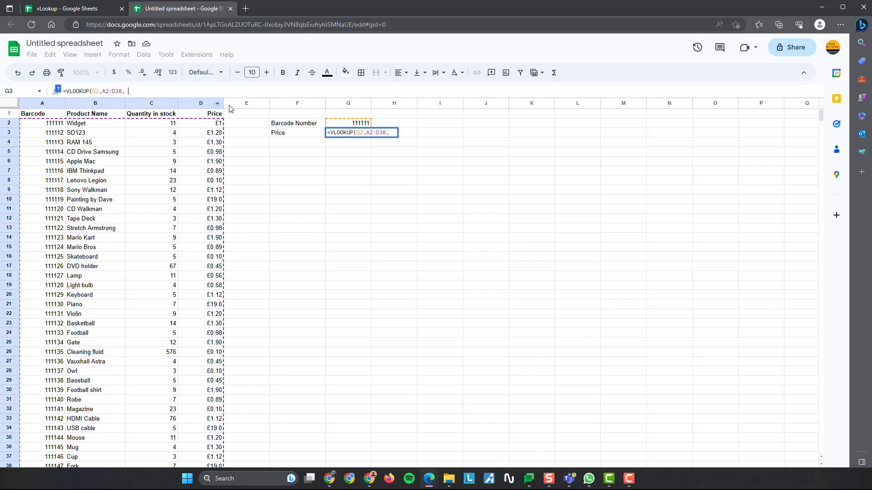
{"action": "type", "text": "4, Fal"}
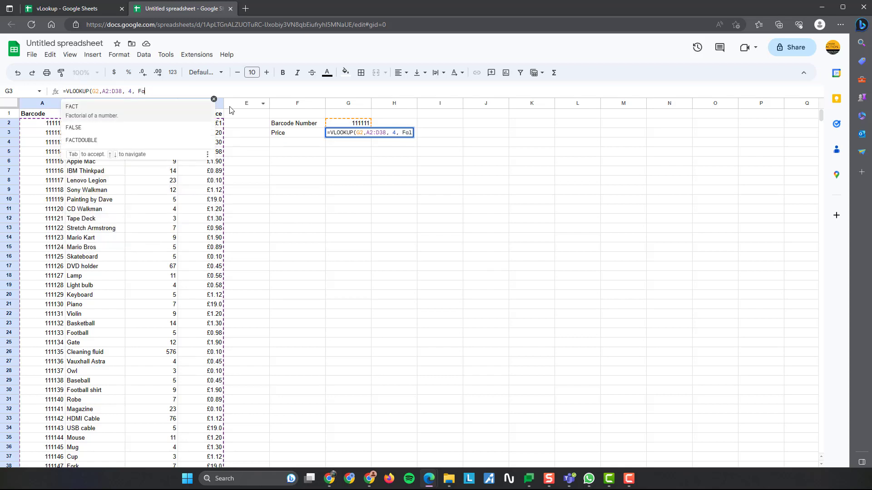
{"action": "type", "text": "se)"}
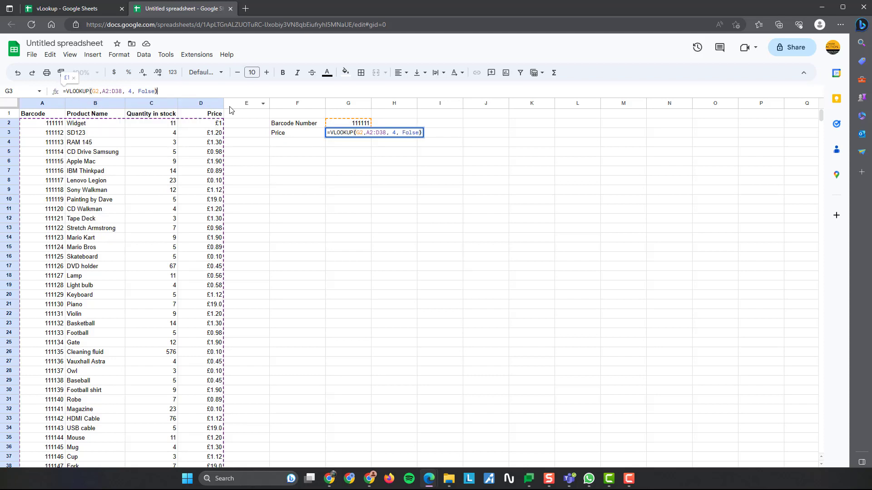
{"action": "key", "text": "Return"}
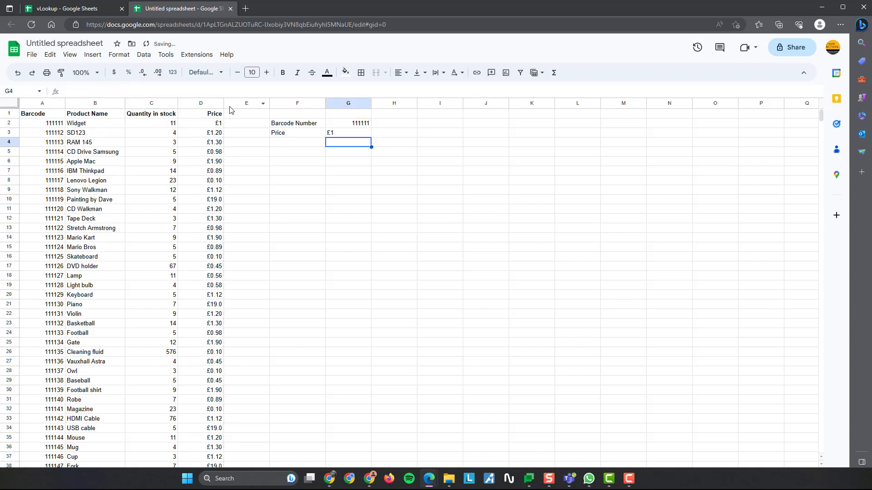
Change the barcode number in G2 to 111132
{"action": "left_click", "coordinate": [348, 135]}
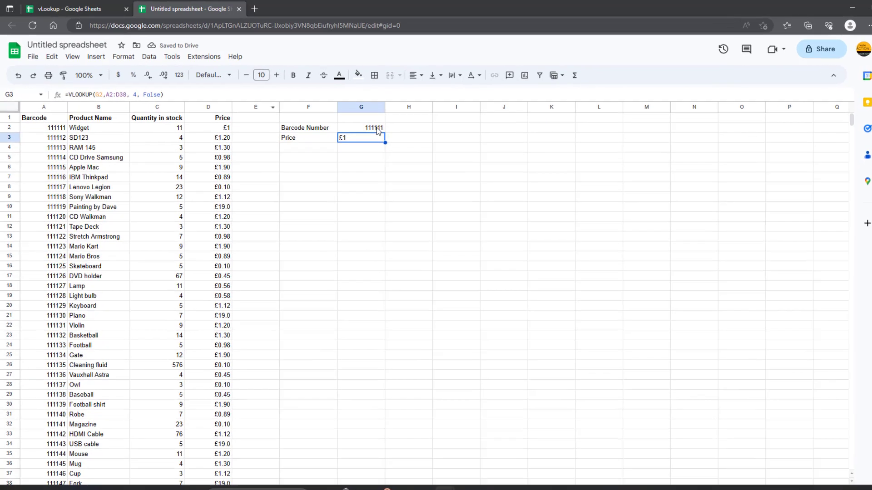
{"action": "left_click", "coordinate": [355, 124]}
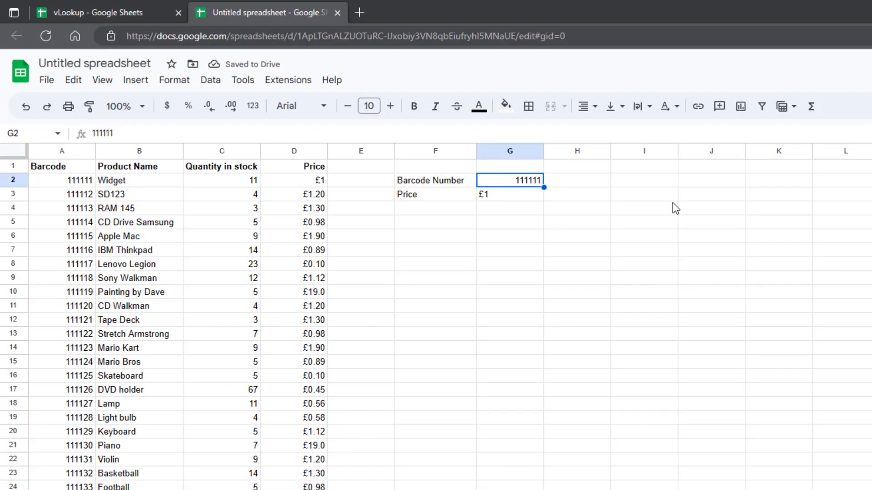
{"action": "type", "text": "11"}
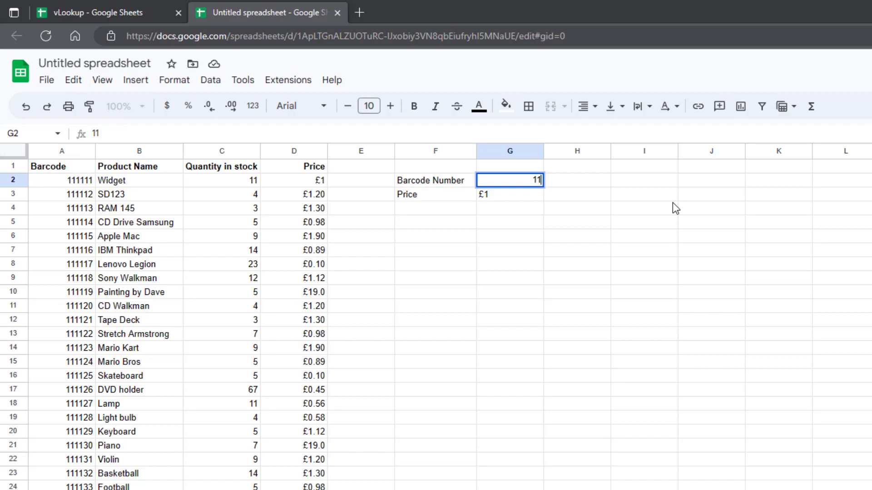
{"action": "type", "text": "11"}
{"action": "type", "text": "32"}
{"action": "key", "text": "Return"}
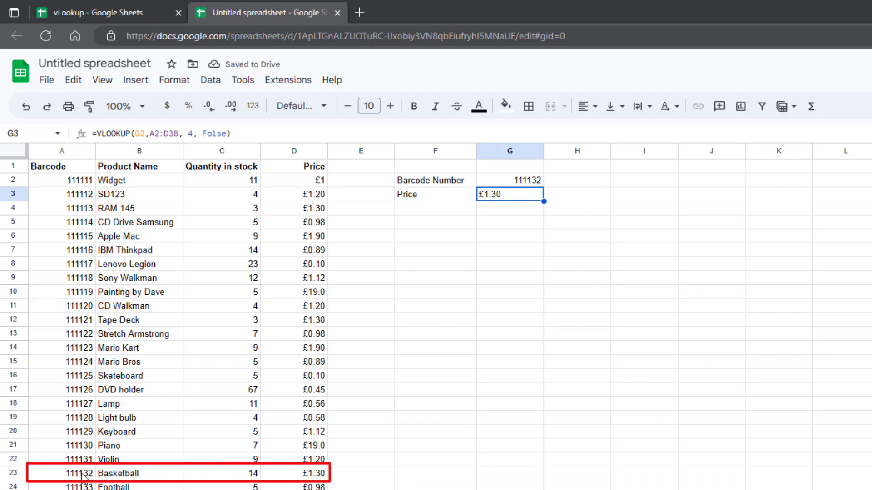
Check the barcode, product name and price of the Basketball row against the price lookup
{"action": "left_click", "coordinate": [315, 475]}
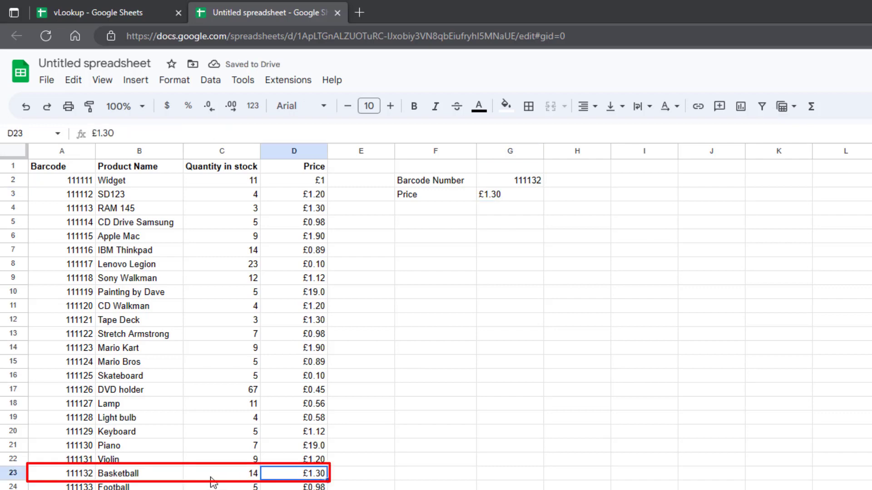
{"action": "left_click", "coordinate": [131, 476]}
{"action": "left_click", "coordinate": [320, 477]}
{"action": "left_click", "coordinate": [75, 476]}
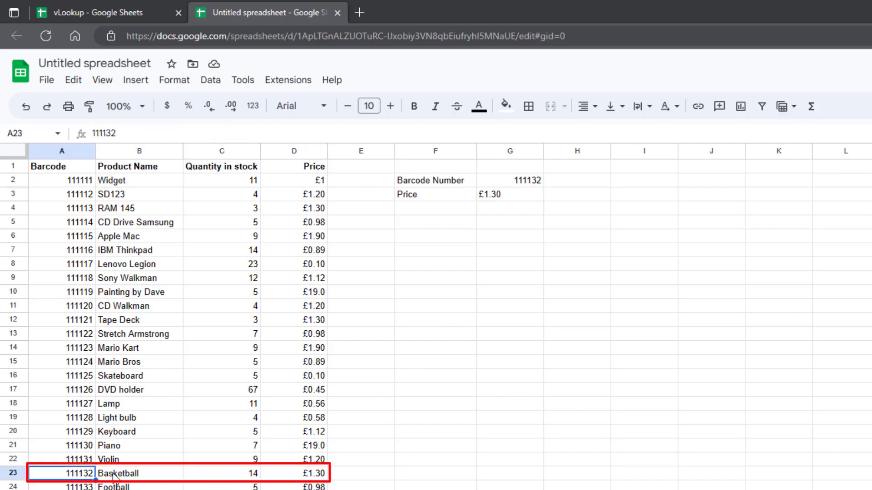
Copy the Barcode Number label from F2 into F5 to begin a second lookup block
{"action": "left_click", "coordinate": [420, 222]}
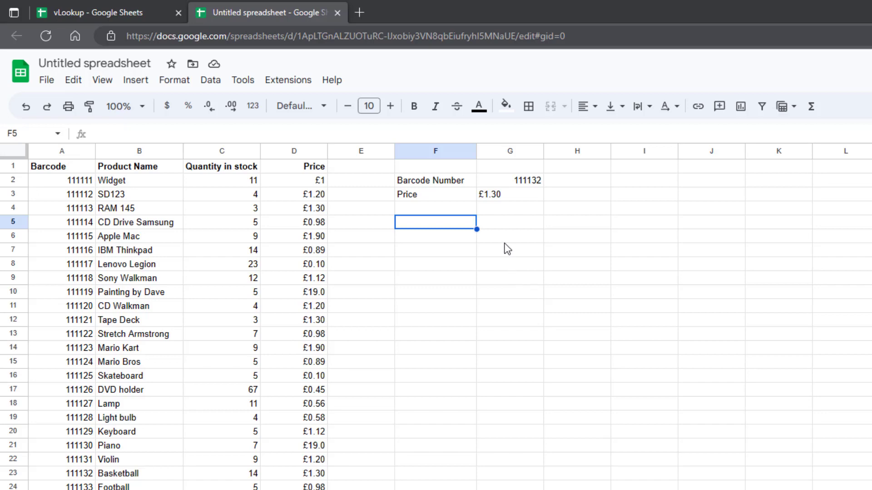
{"action": "left_click", "coordinate": [438, 183]}
{"action": "key", "text": "ctrl+c"}
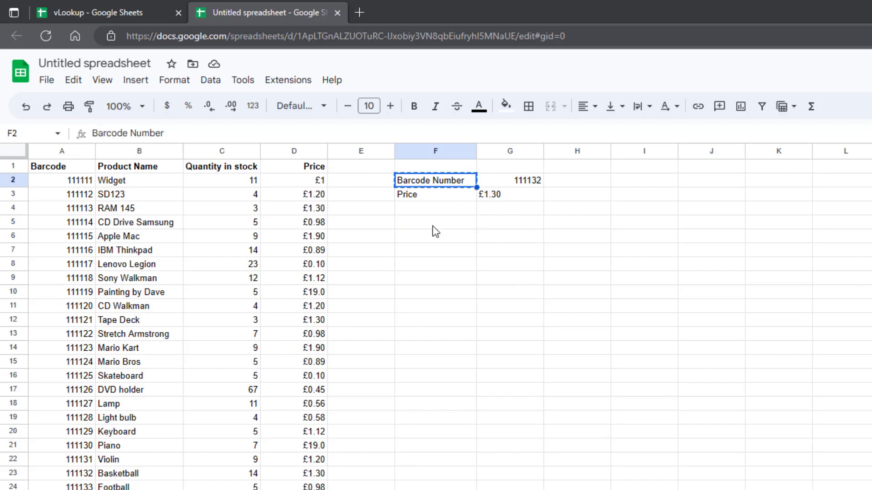
{"action": "left_click", "coordinate": [435, 226]}
{"action": "key", "text": "ctrl+v"}
Enter the label "Product Name" in F6, below the second Barcode Number label
{"action": "left_click", "coordinate": [430, 196]}
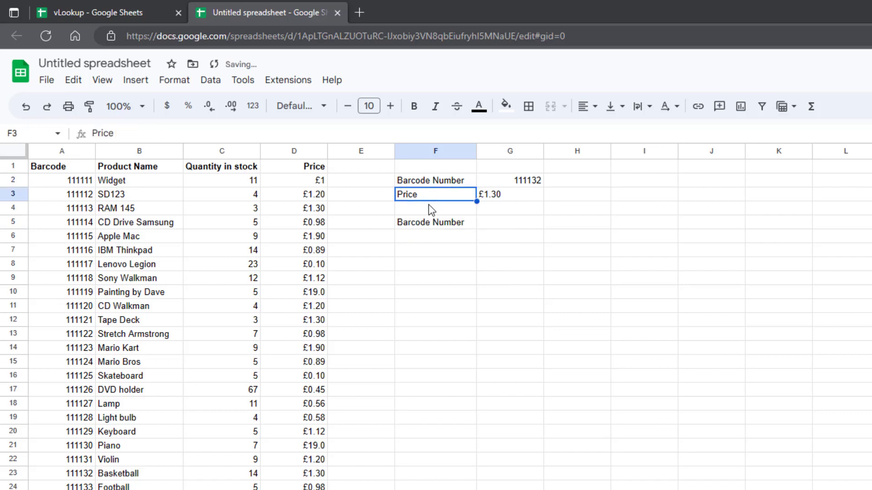
{"action": "left_click", "coordinate": [429, 238]}
{"action": "type", "text": "Name"}
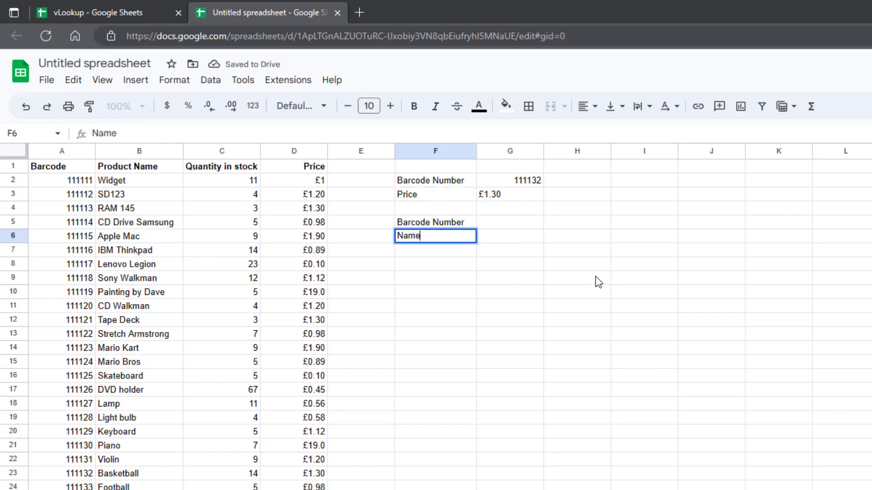
{"action": "key", "text": "BackSpace"}
{"action": "key", "text": "BackSpace"}
{"action": "key", "text": "BackSpace"}
{"action": "key", "text": "BackSpace"}
{"action": "type", "text": "Pro"}
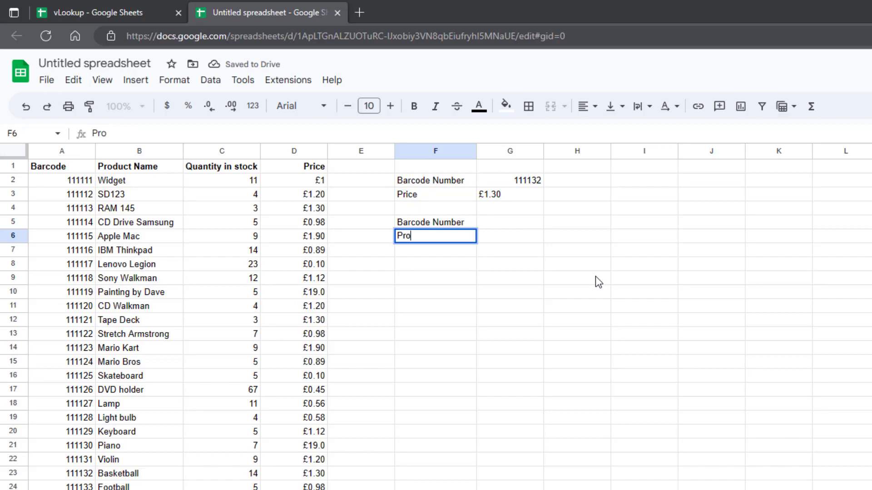
{"action": "type", "text": "duct Name"}
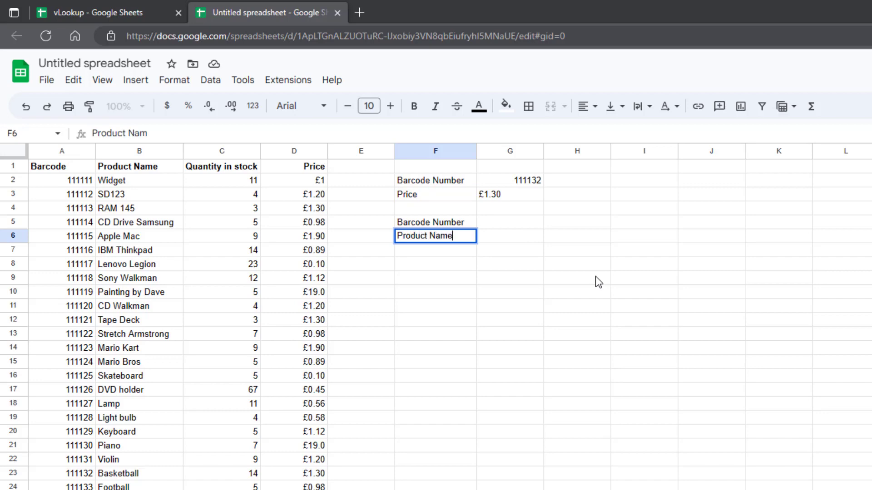
{"action": "key", "text": "Return"}
Copy barcode 111111 from A2 into G5 beside the second Barcode Number label
{"action": "key", "text": "Up"}
{"action": "key", "text": "Right"}
{"action": "key", "text": "Up"}
{"action": "left_click", "coordinate": [81, 182]}
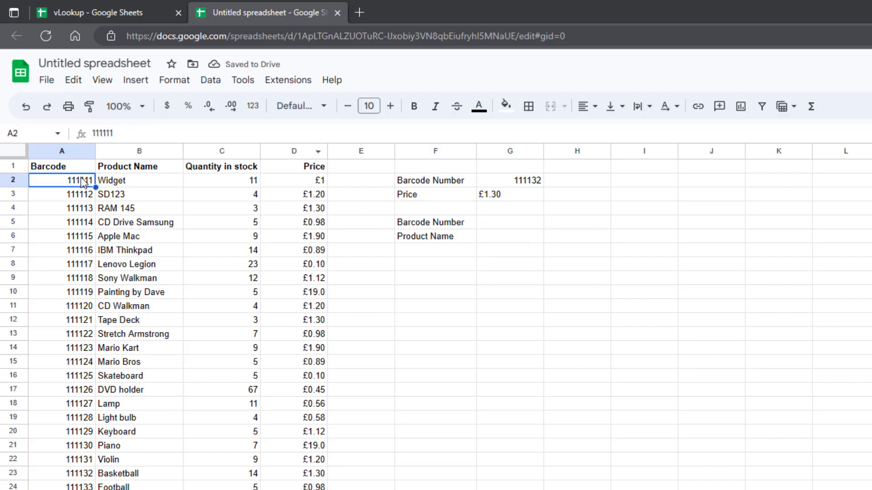
{"action": "key", "text": "ctrl+c"}
{"action": "left_click", "coordinate": [499, 224]}
{"action": "key", "text": "ctrl+v"}
Start a VLOOKUP formula in G6 with G5 as the search key and A2:D38 as the range
{"action": "left_click", "coordinate": [520, 238]}
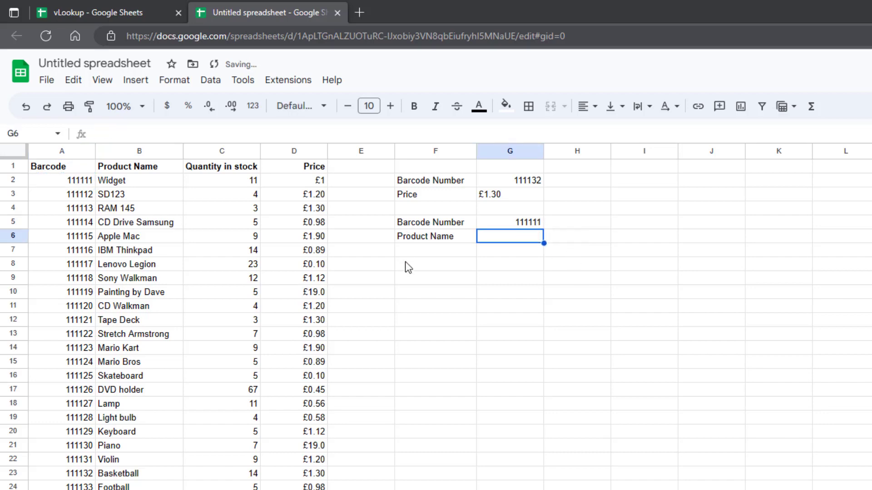
{"action": "type", "text": "="}
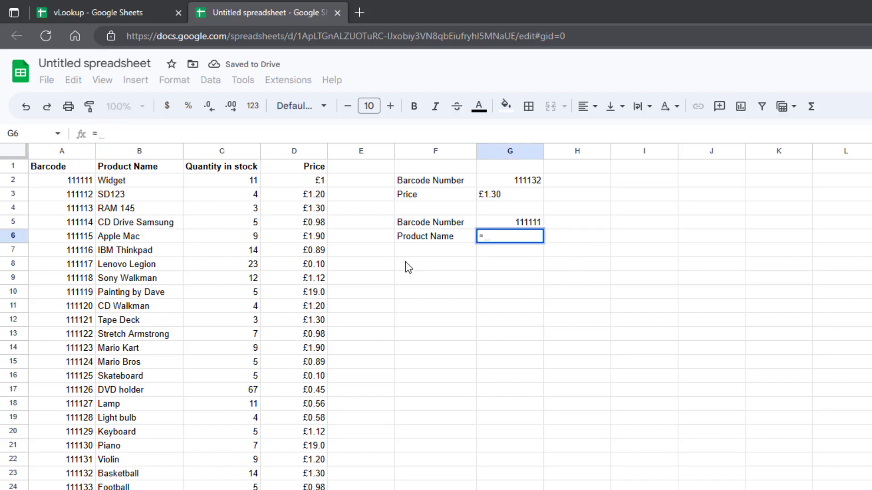
{"action": "type", "text": "vl"}
{"action": "left_click", "coordinate": [502, 261]}
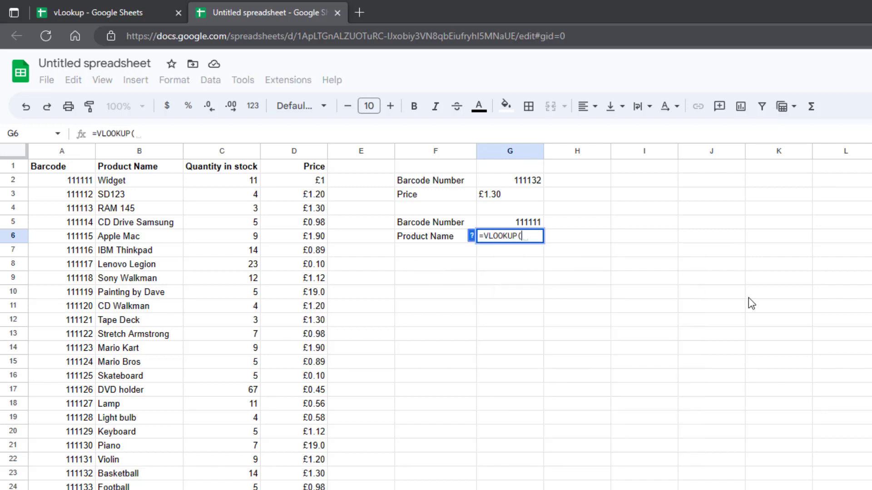
{"action": "type", "text": "("}
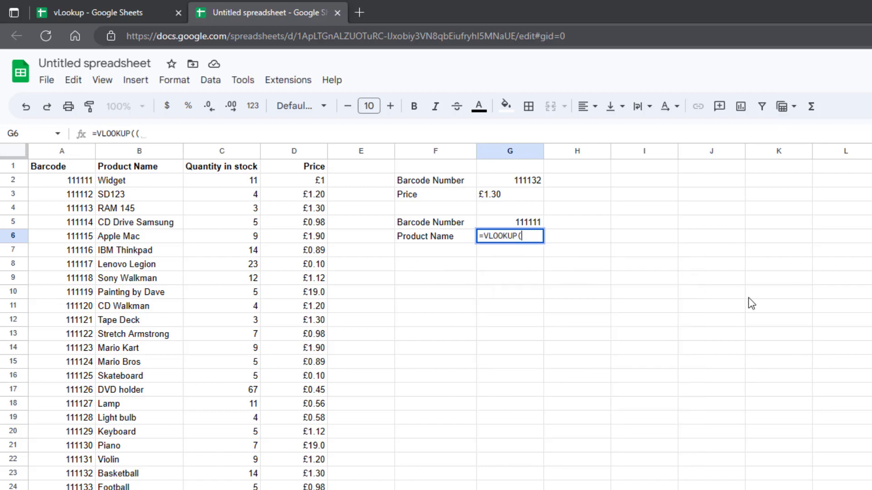
{"action": "key", "text": "BackSpace"}
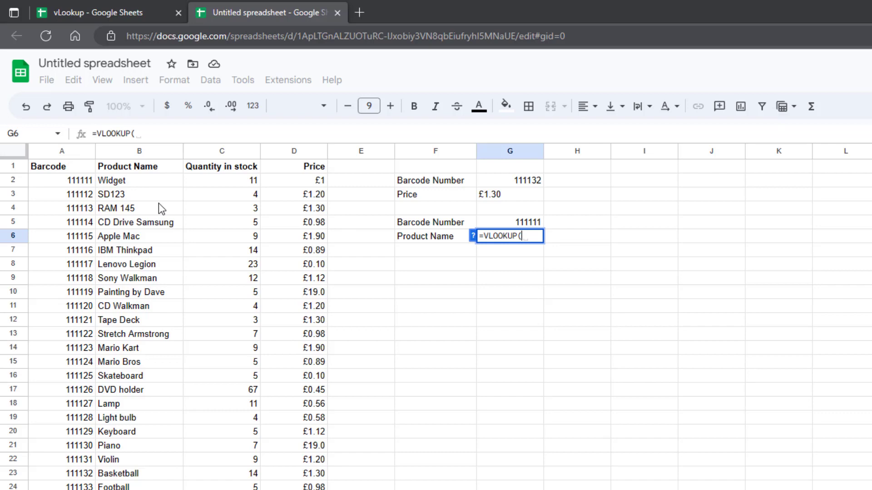
{"action": "left_click", "coordinate": [527, 222]}
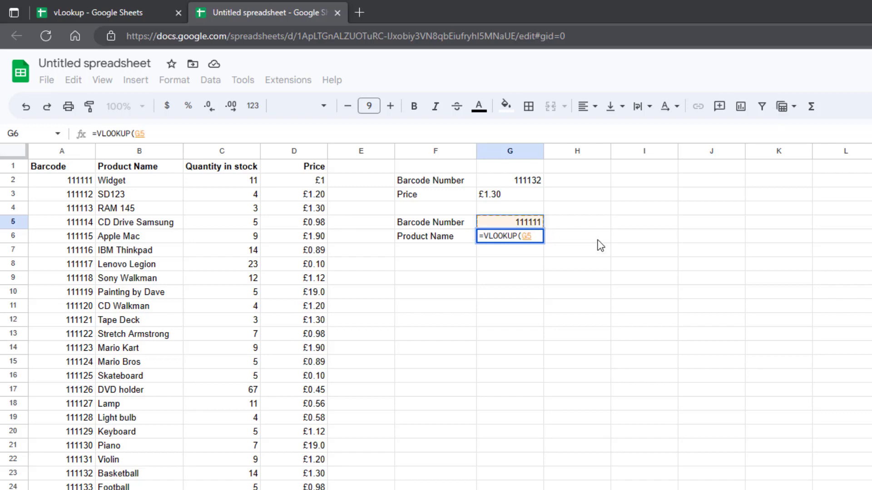
{"action": "type", "text": ","}
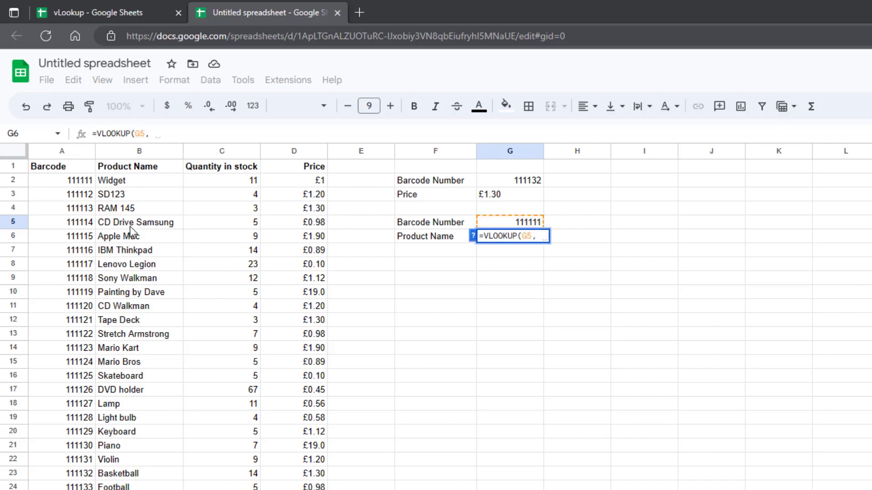
{"action": "left_click_drag", "start_coordinate": [63, 180], "coordinate": [295, 488]}
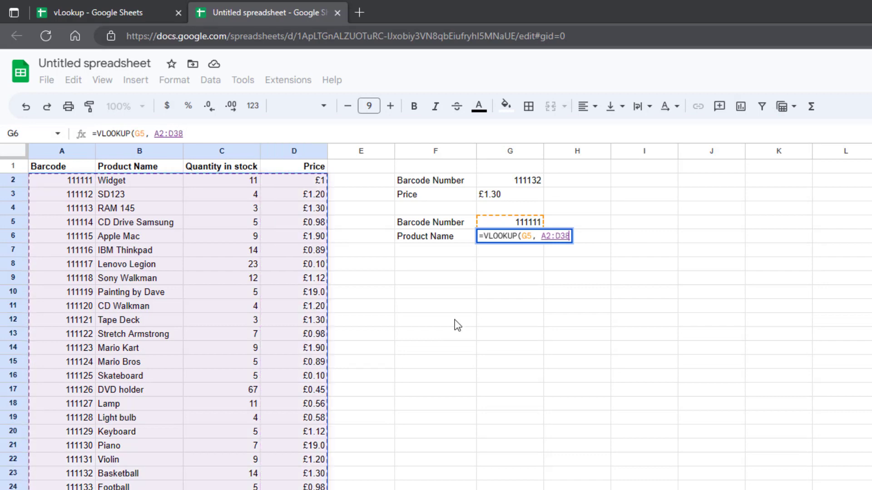
Complete the G6 formula with column index 2 and false for an exact match
{"action": "type", "text": ", A2:D38,"}
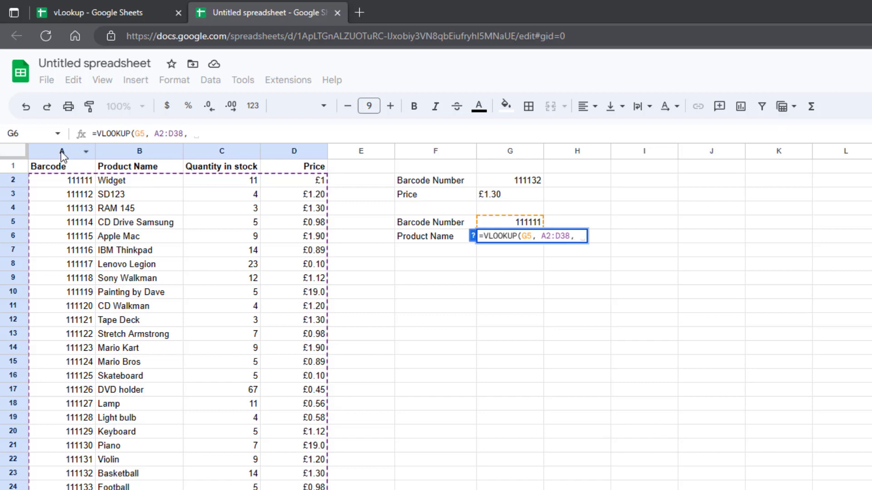
{"action": "type", "text": " 2"}
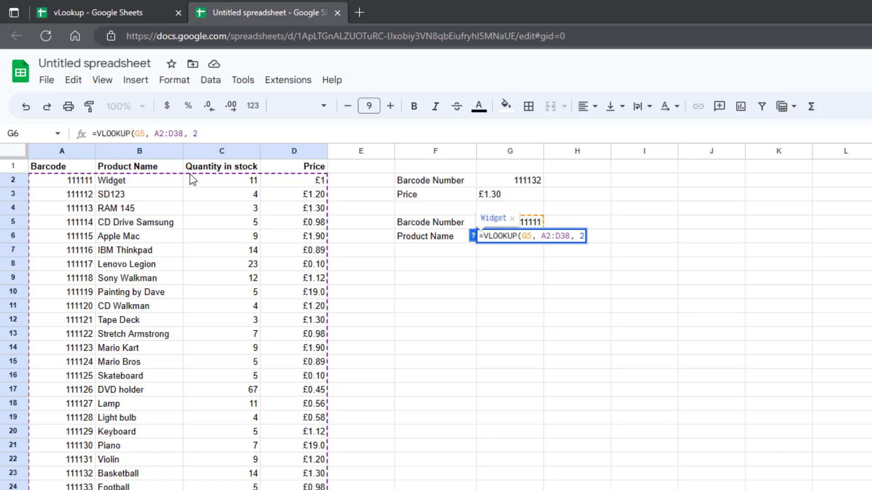
{"action": "type", "text": ", false"}
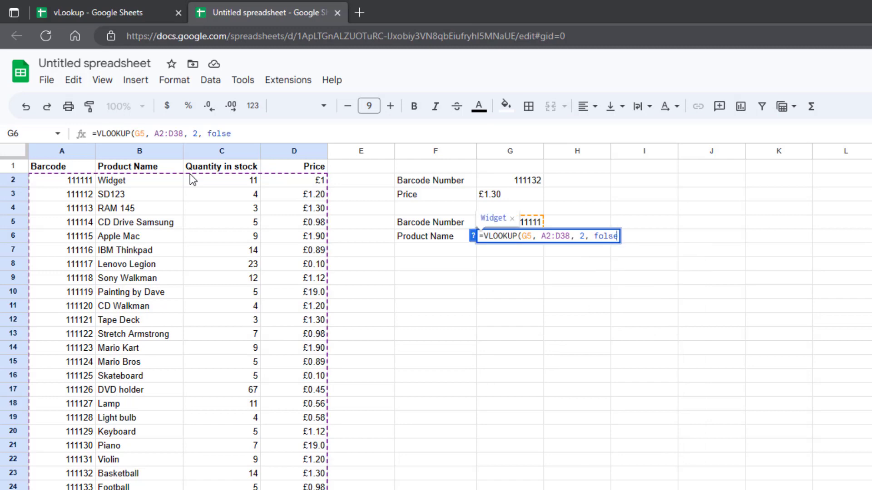
{"action": "type", "text": ")"}
{"action": "key", "text": "Return"}
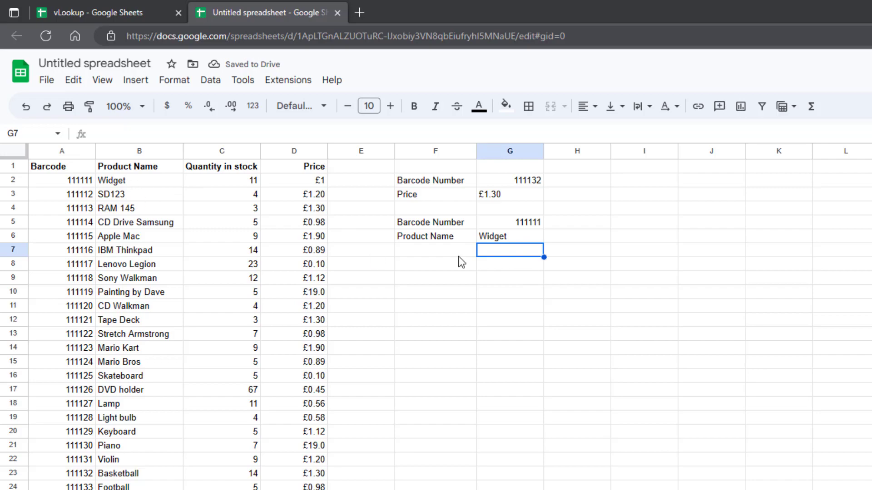
Set the second Barcode Number in G5 to 111137 and check it against the matching barcode row in the product list
{"action": "left_click", "coordinate": [517, 223]}
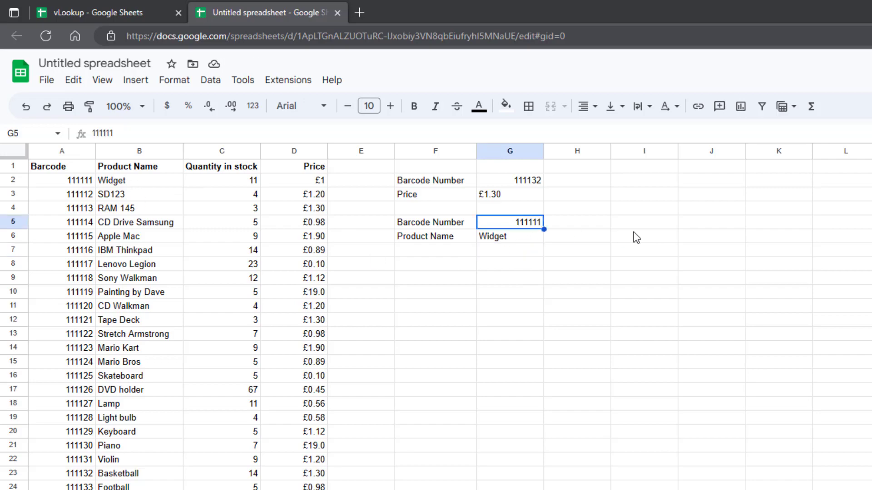
{"action": "type", "text": "1111"}
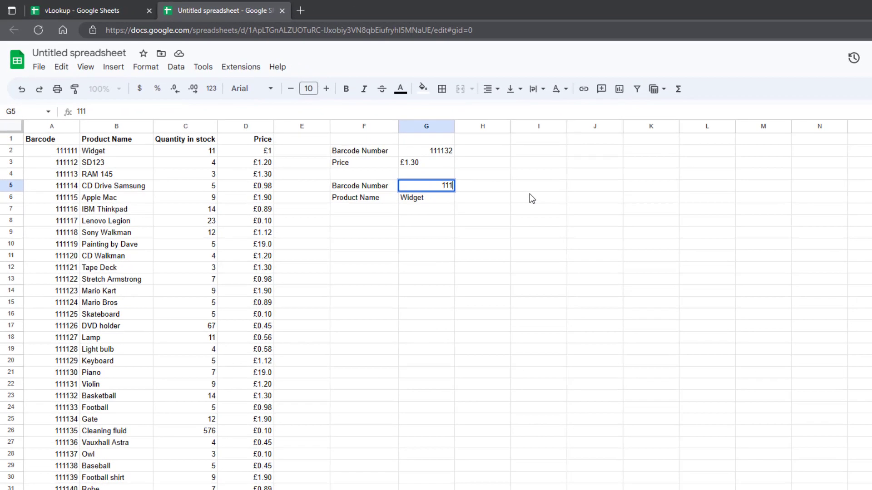
{"action": "type", "text": "37"}
{"action": "key", "text": "Return"}
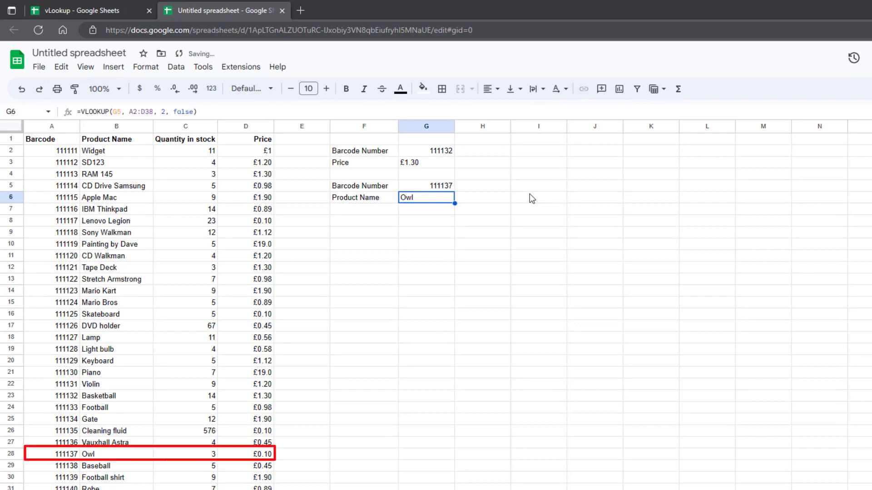
{"action": "left_click", "coordinate": [67, 456]}
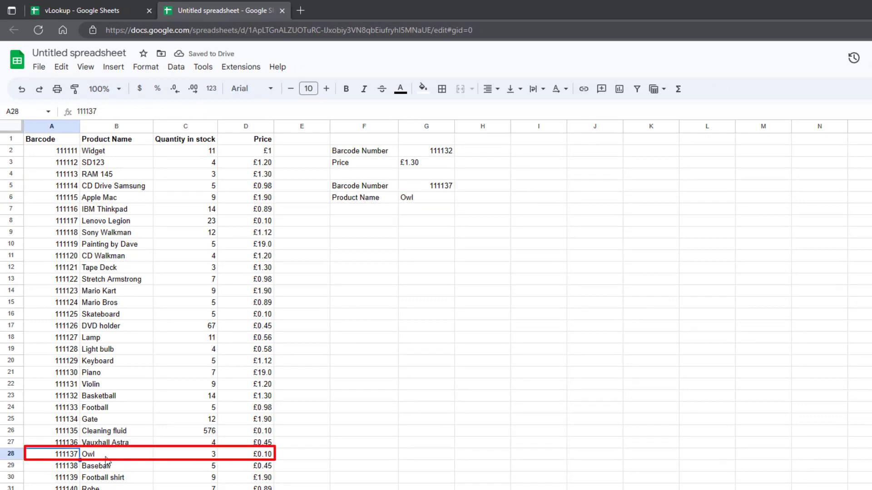
Change the lookup barcode in G5 to 111146 to test the Product Name formula with another product
{"action": "left_click", "coordinate": [440, 184]}
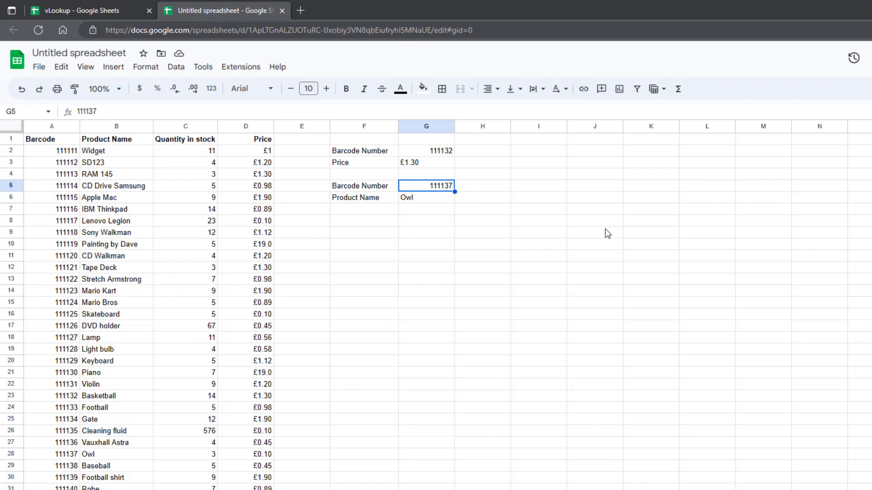
{"action": "type", "text": "1111"}
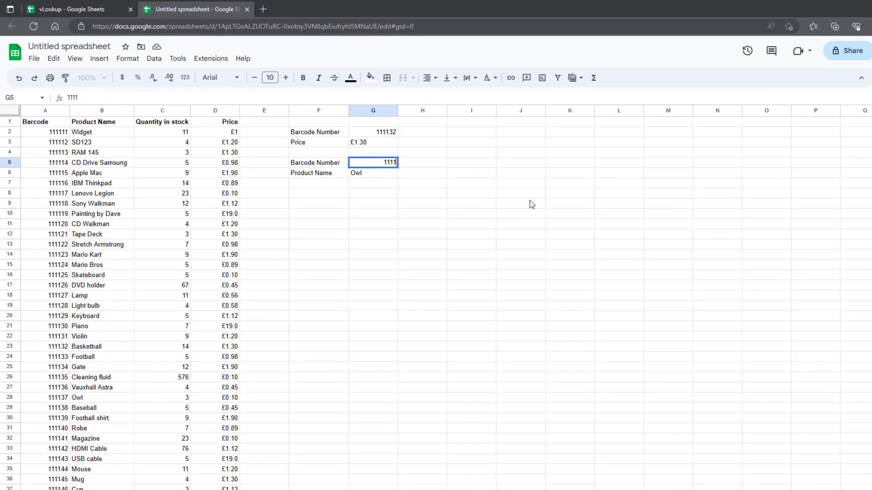
{"action": "type", "text": "46"}
{"action": "key", "text": "Return"}
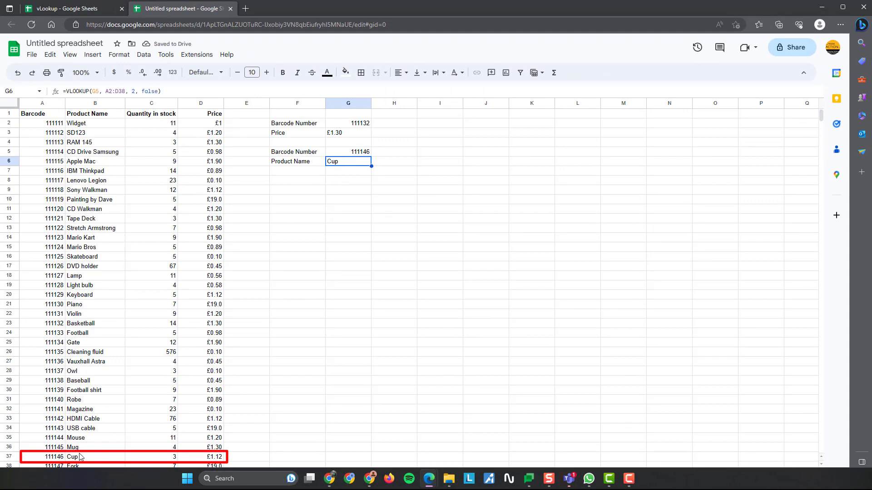
{"action": "left_click", "coordinate": [348, 219]}
Set the first Barcode Number in G2 to 111130 and check the Piano row's name and price against the Price lookup
{"action": "left_click", "coordinate": [359, 124]}
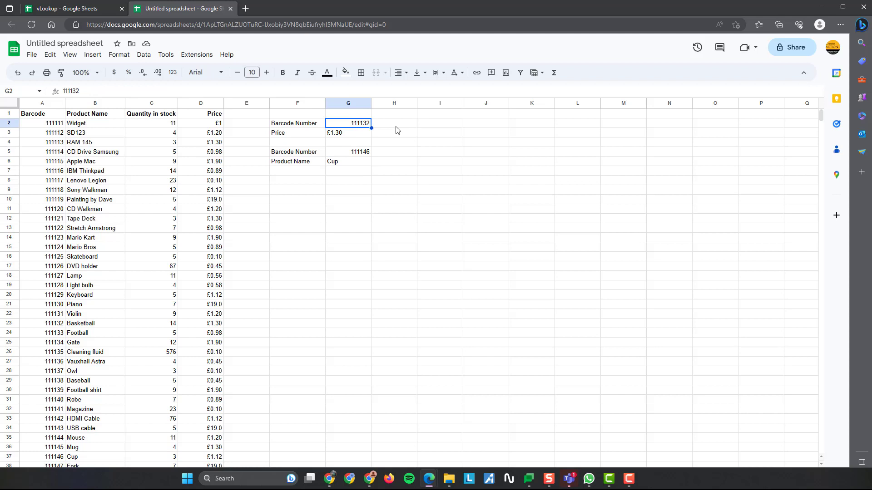
{"action": "type", "text": "1111"}
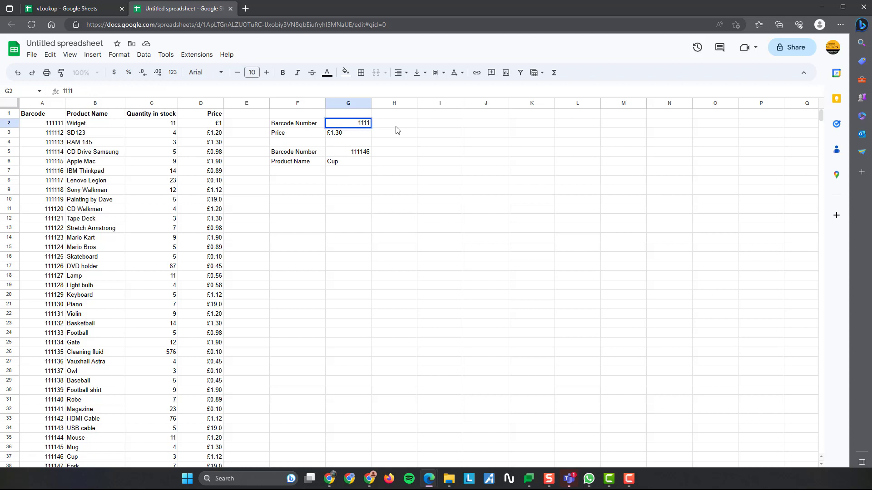
{"action": "type", "text": "30"}
{"action": "key", "text": "Return"}
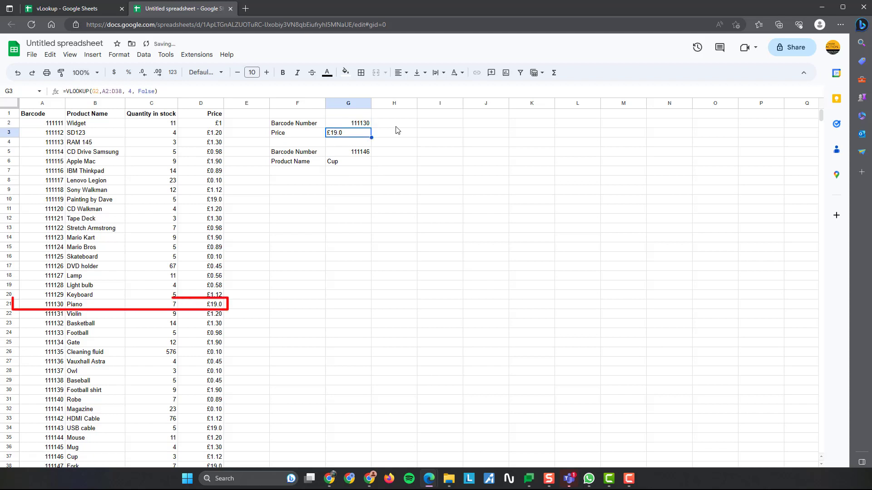
{"action": "left_click", "coordinate": [101, 306]}
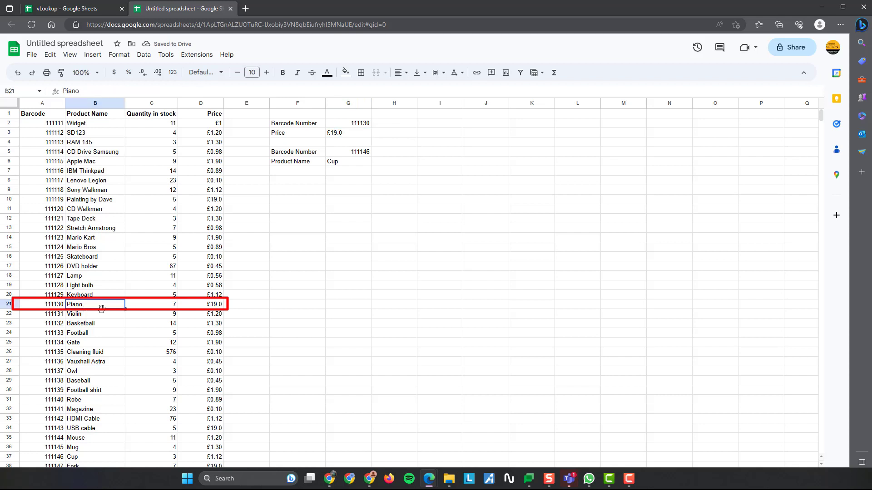
{"action": "left_click", "coordinate": [207, 306]}
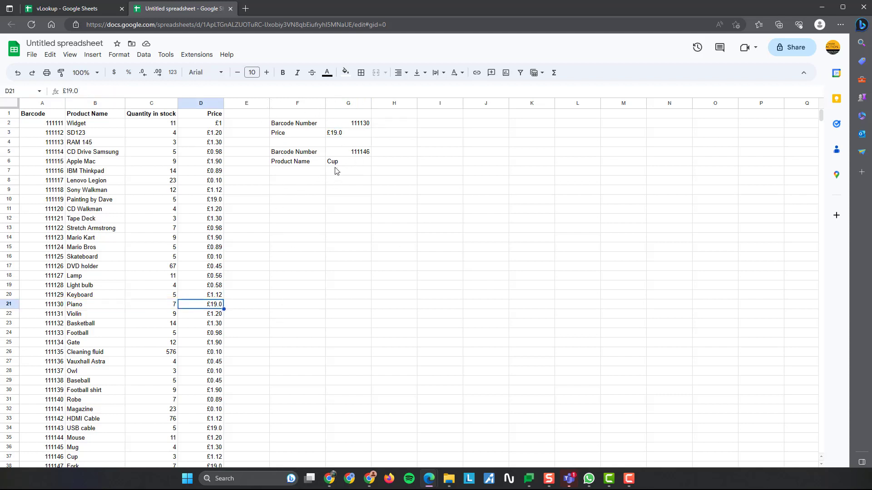
{"action": "left_click", "coordinate": [360, 162]}
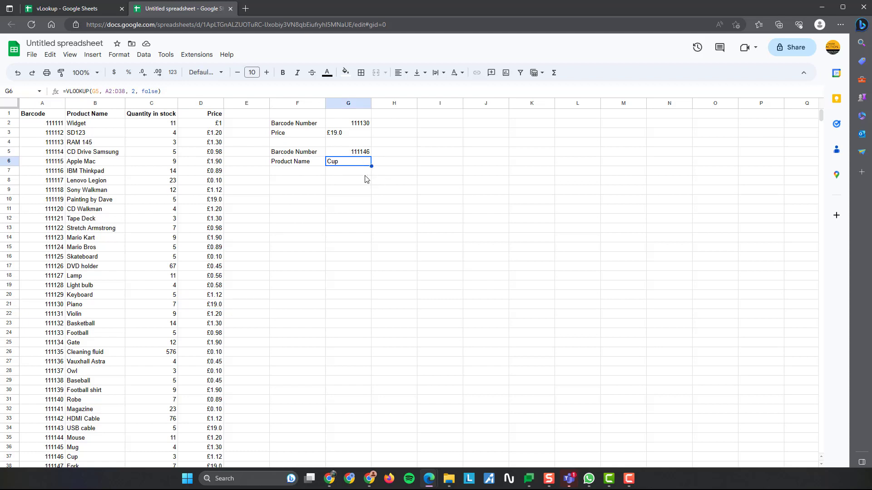